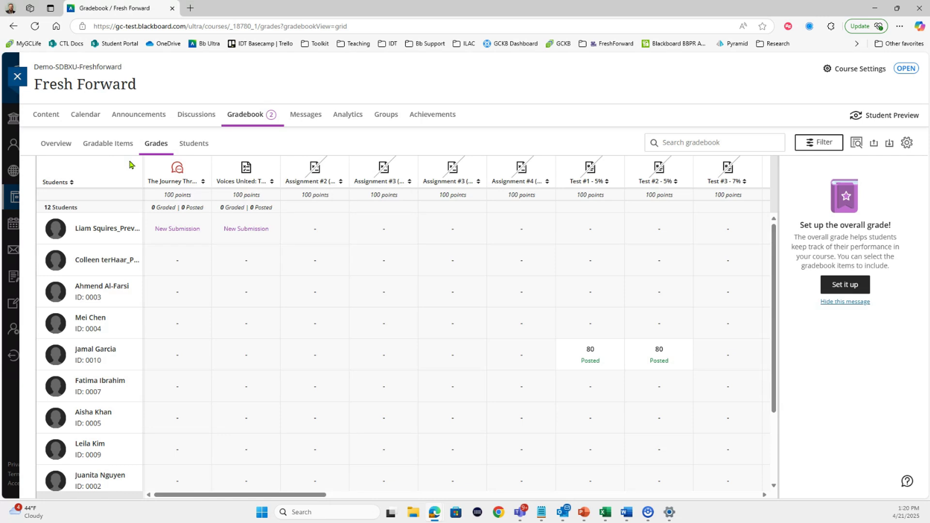
Add a text item titled "Learning Facilitator" before the first column of the grades grid
mouse_move(210, 171)
mouse_move(143, 179)
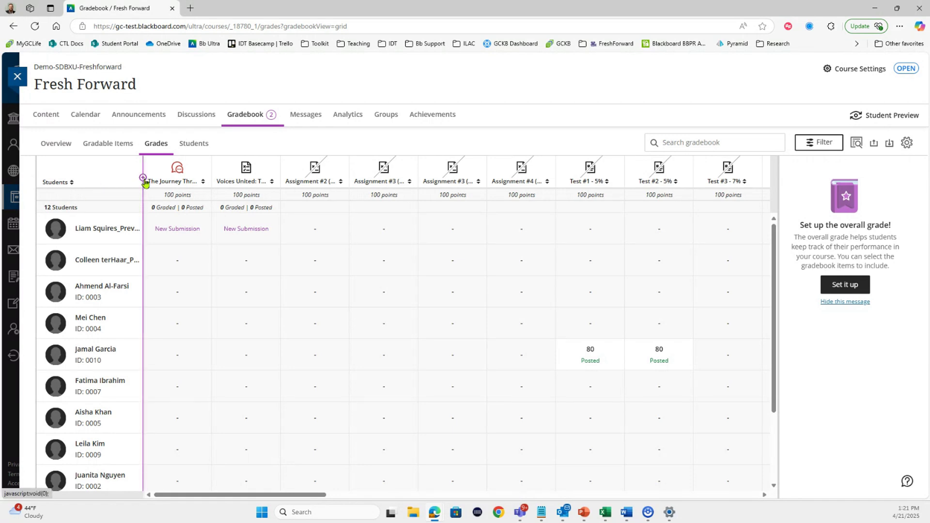
click(143, 179)
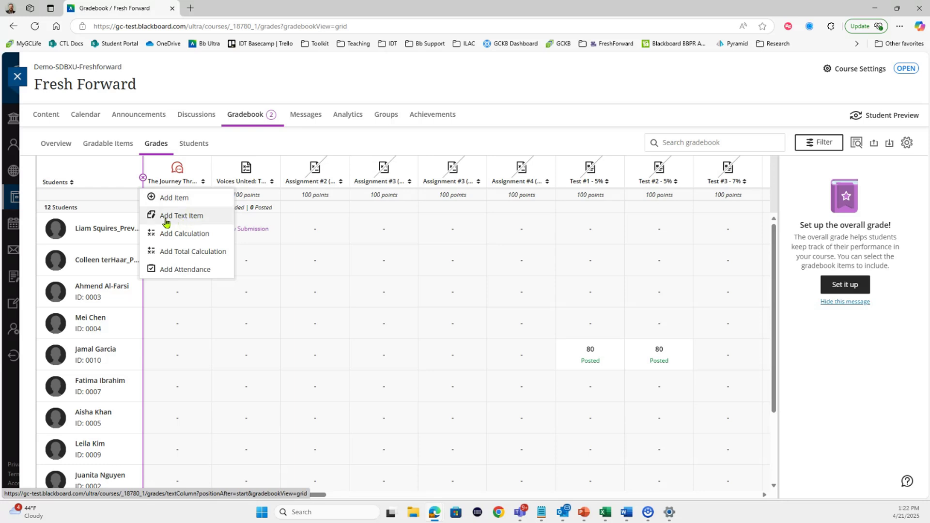
click(199, 216)
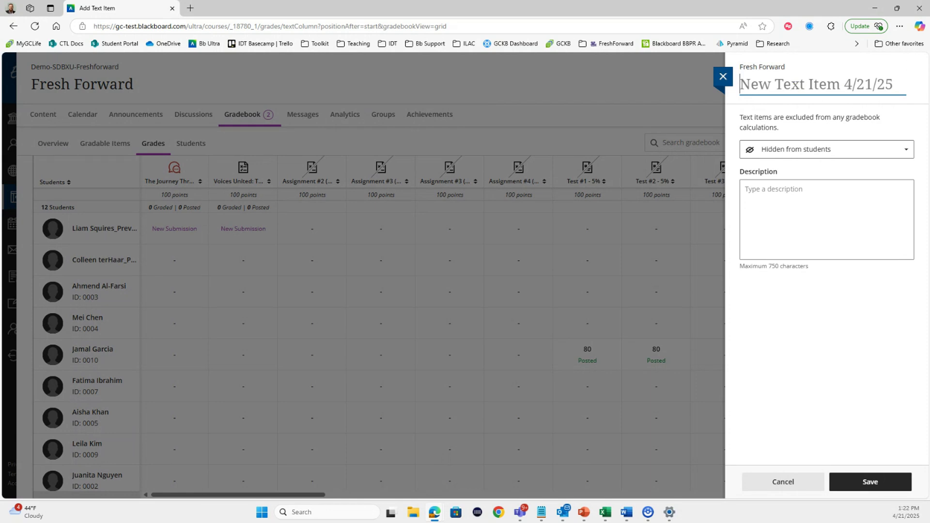
text(LF)
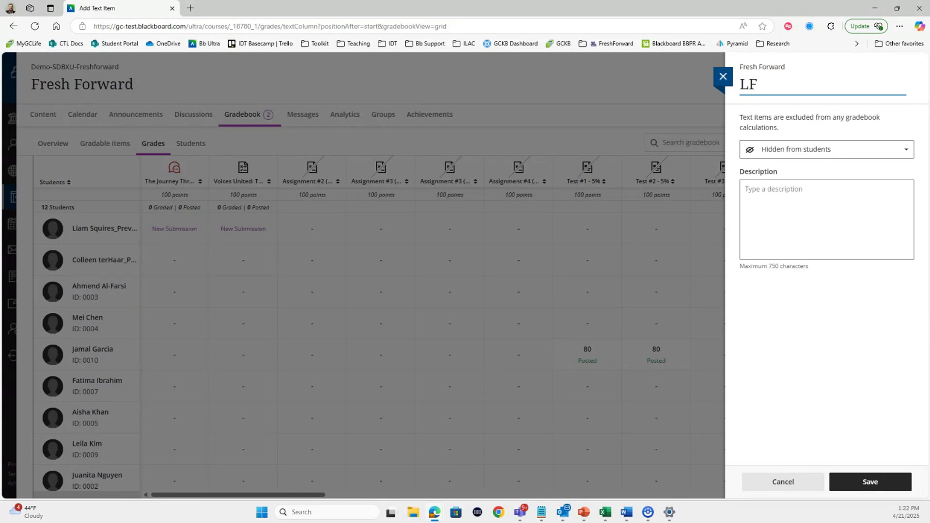
key(BackSpace)
text(earning)
key(BackSpace)
text(g Facilitator)
key(Tab)
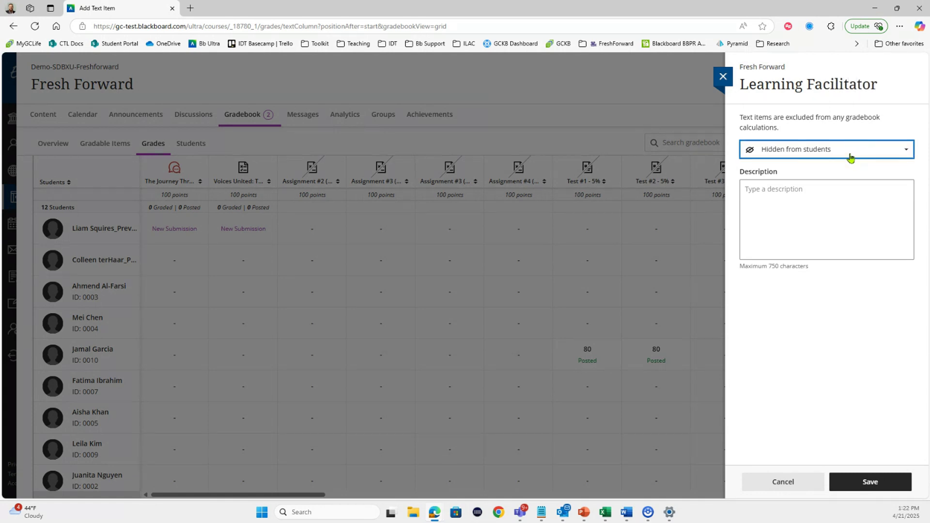
Describe the text item as "This is the LF assigned to individual students." and save it
click(831, 187)
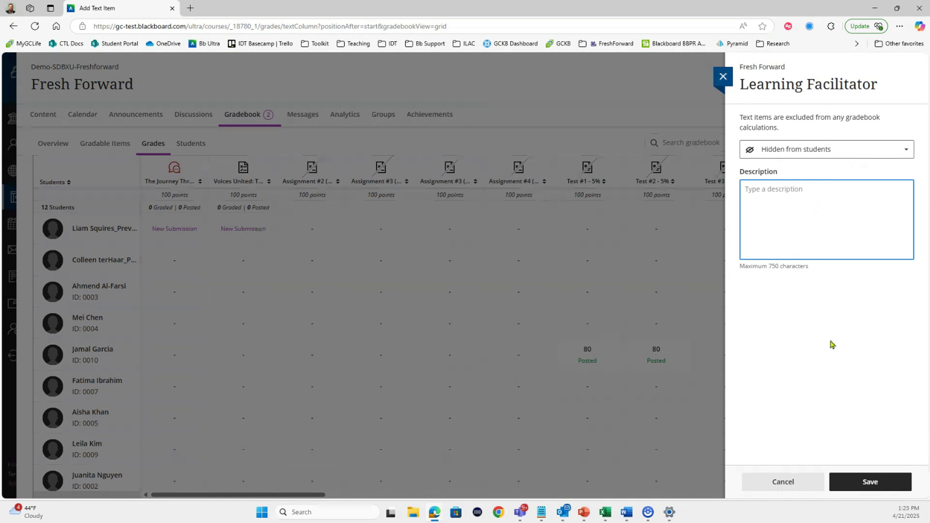
click(864, 487)
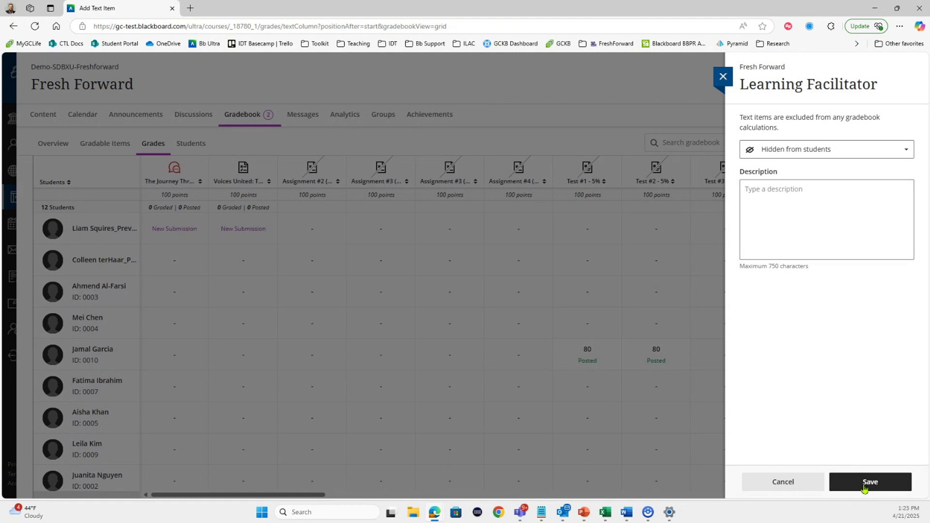
click(818, 235)
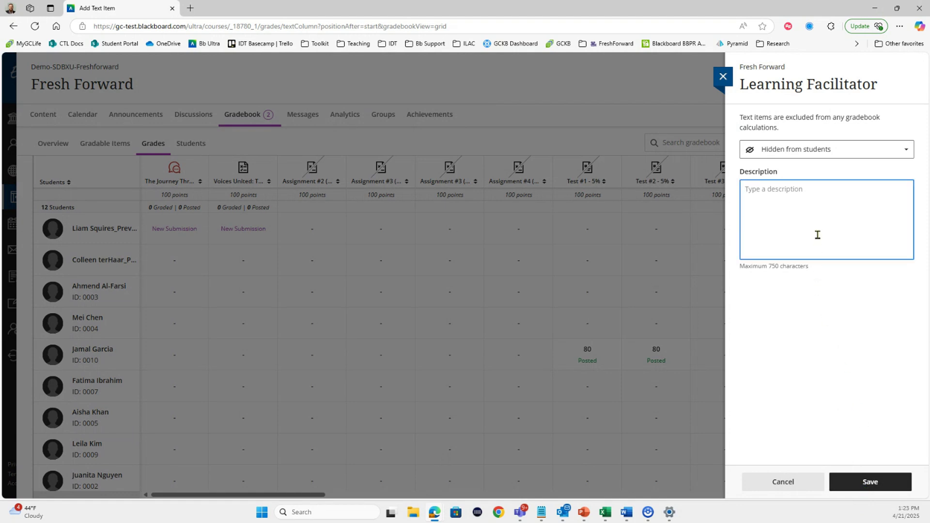
text(THis is the LF assigned to individual students.)
key(Home)
key(Right)
key(shift+Right)
text(h)
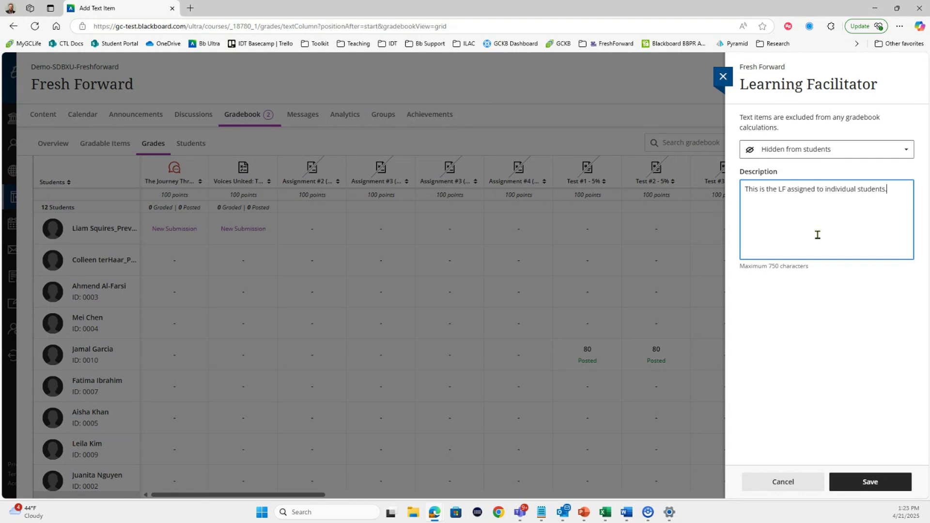
click(883, 482)
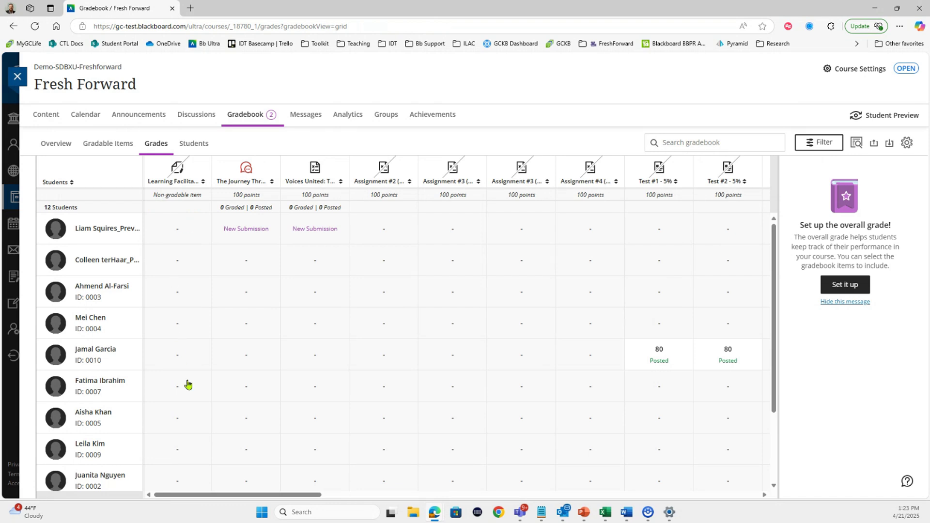
click(245, 260)
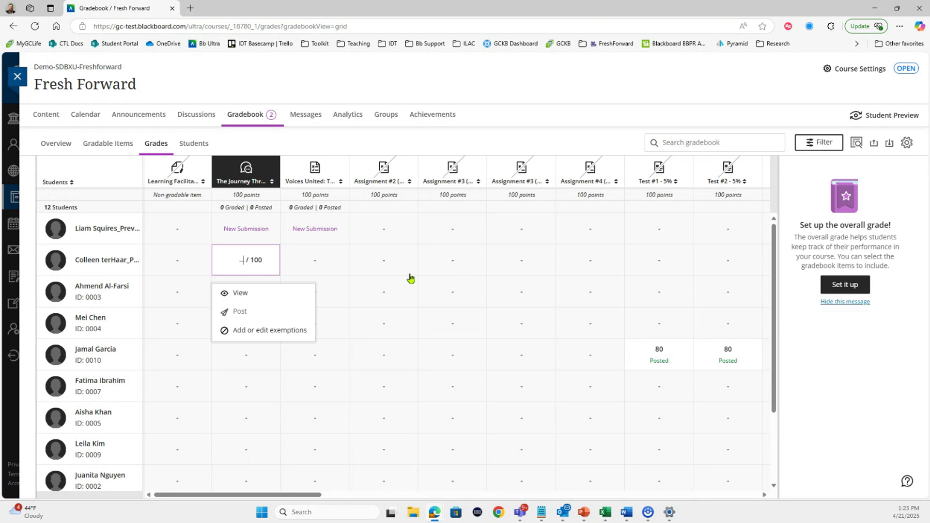
text(Lia)
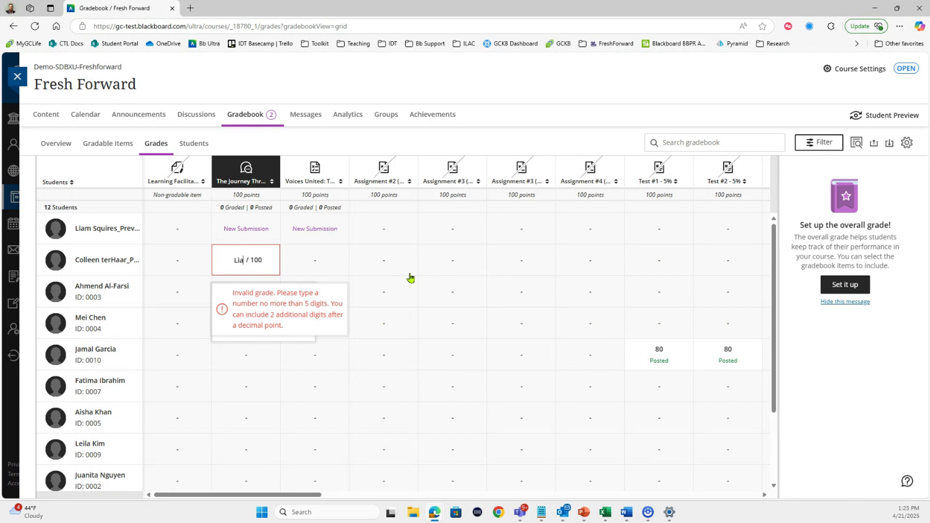
key(BackSpace)
key(BackSpace)
key(BackSpace)
key(BackSpace)
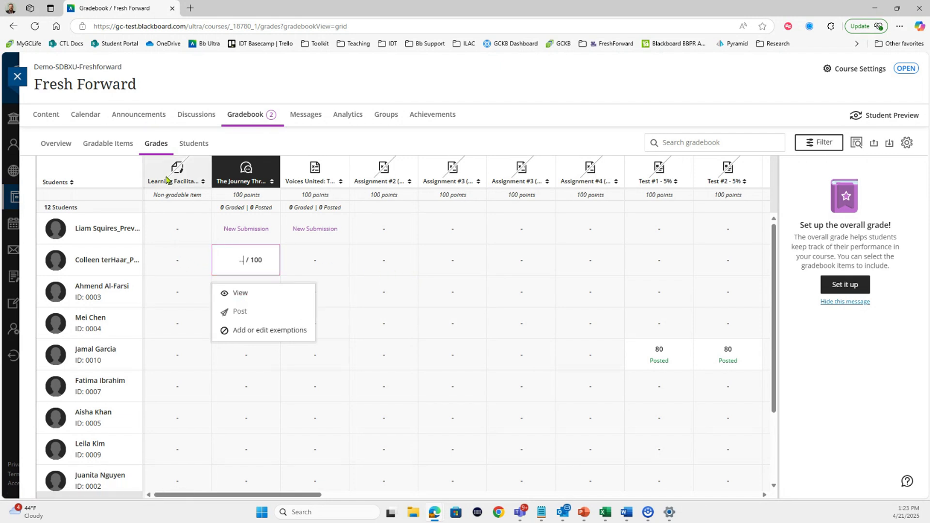
Enter the assigned facilitator's first name in the Learning Facilitator column for each of the two preview users
click(177, 260)
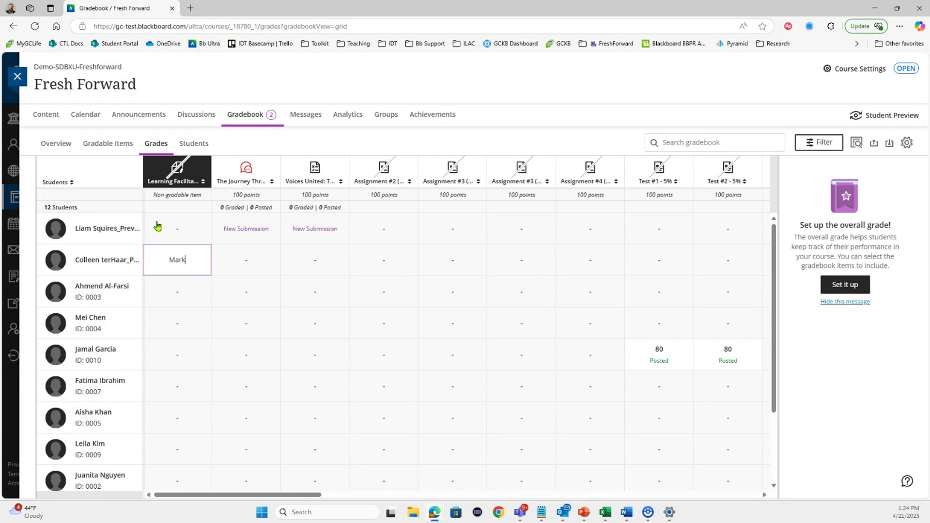
key(Return)
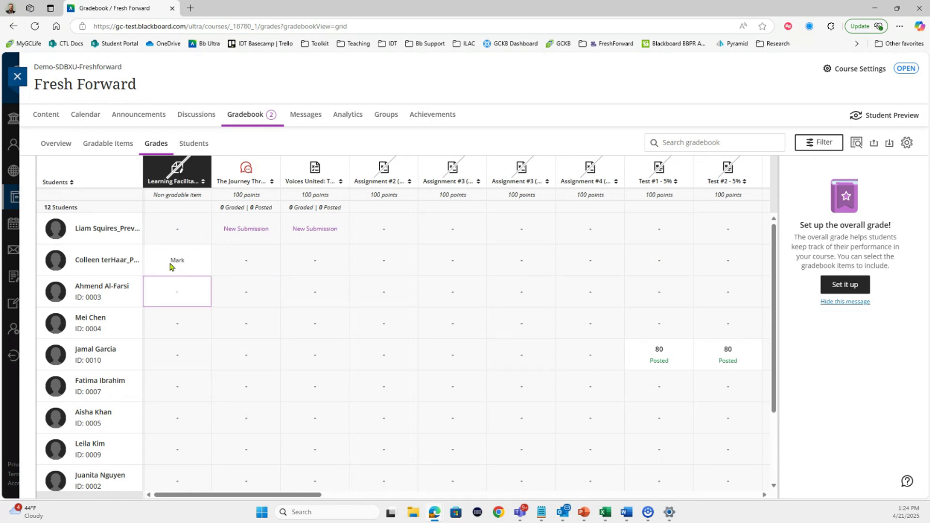
click(331, 142)
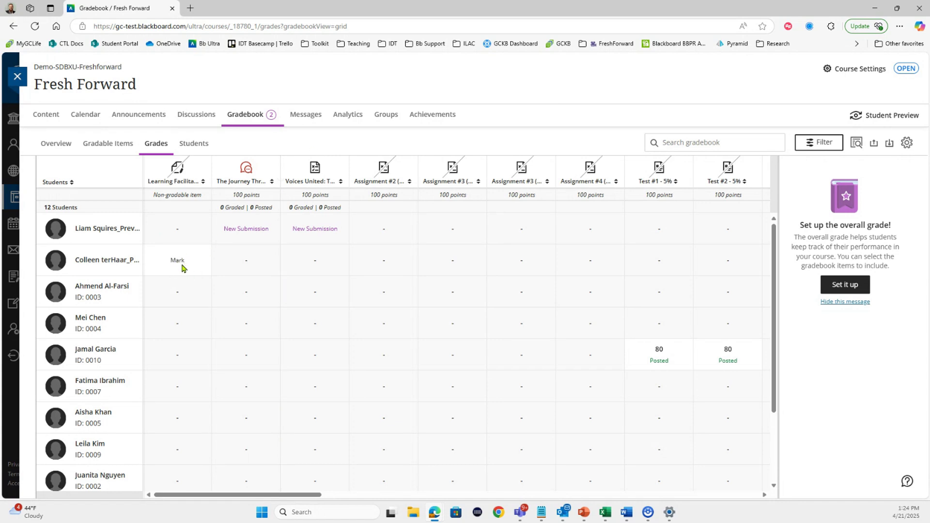
click(176, 232)
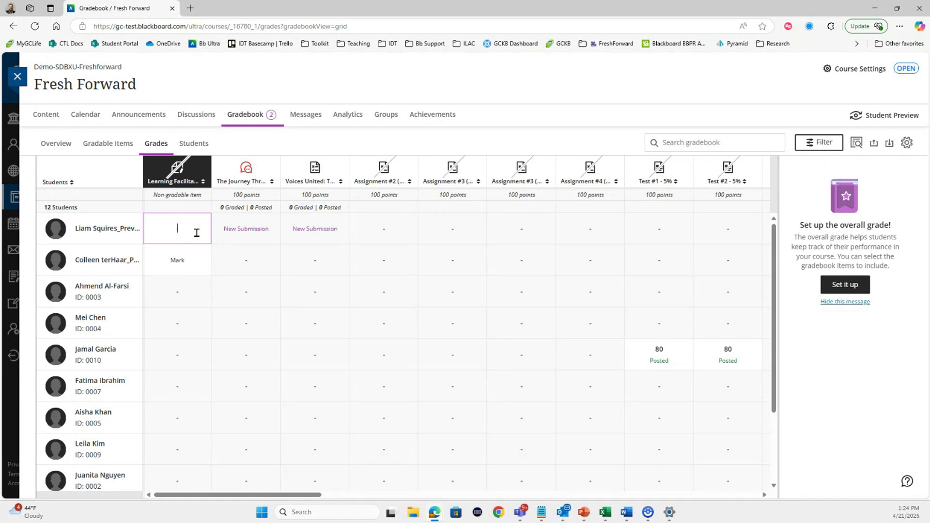
text(Colleen)
key(Return)
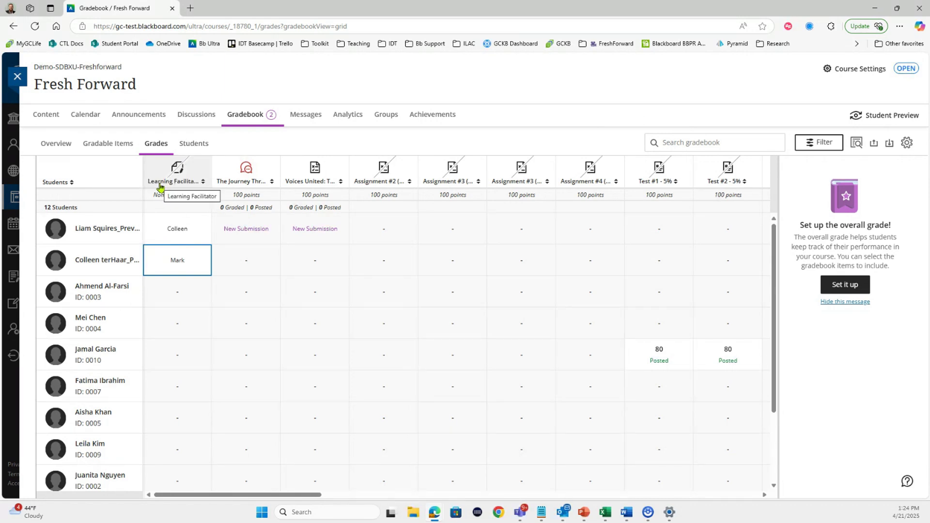
Edit the Learning Facilitator item to make it visible to students and save the change
click(182, 171)
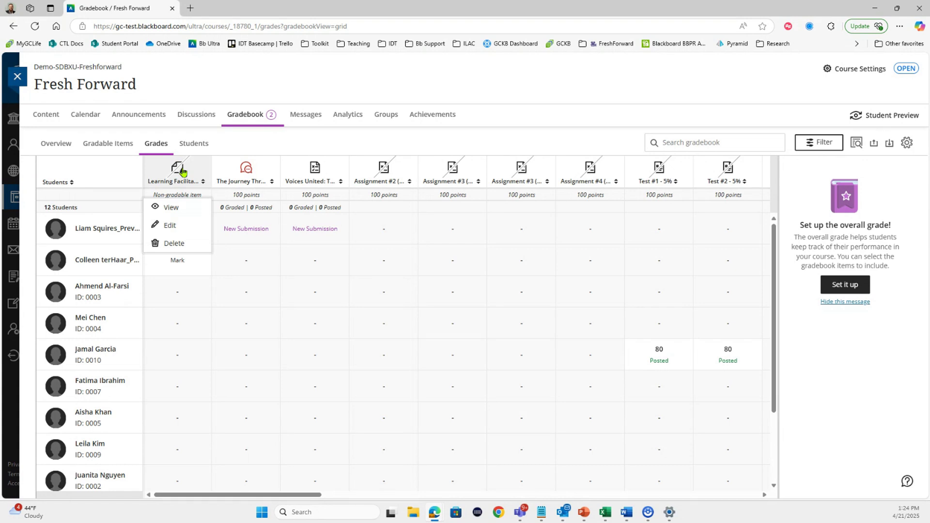
click(166, 231)
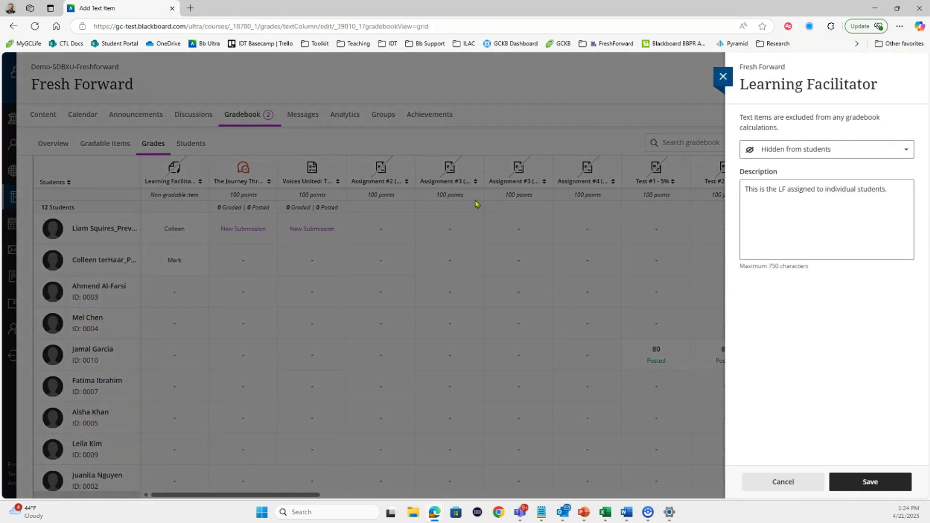
click(819, 151)
click(801, 194)
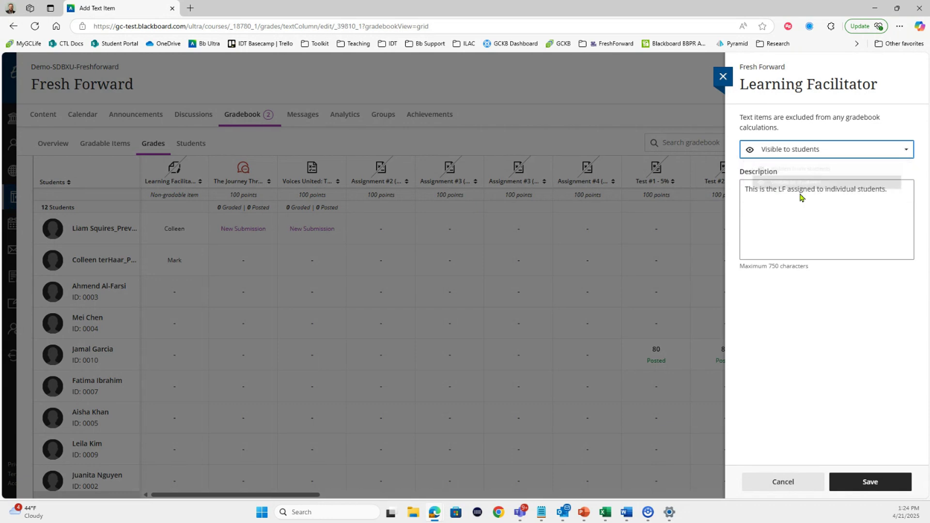
click(861, 480)
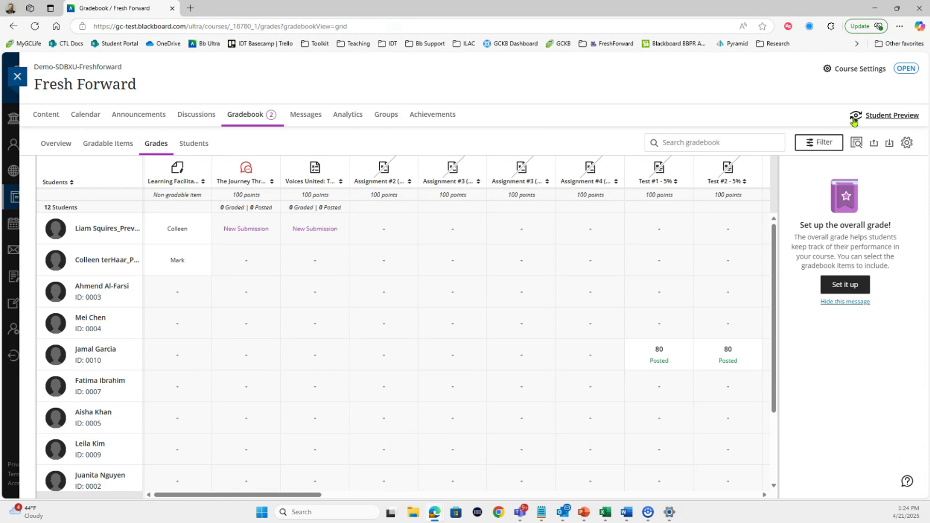
Check the Learning Facilitator entry in the course gradebook through Student Preview, and exit the preview
click(878, 119)
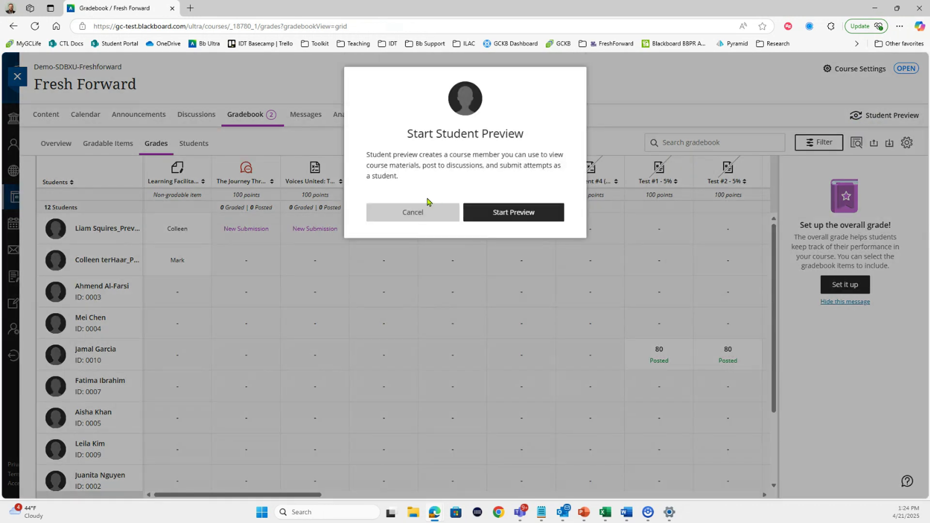
click(500, 219)
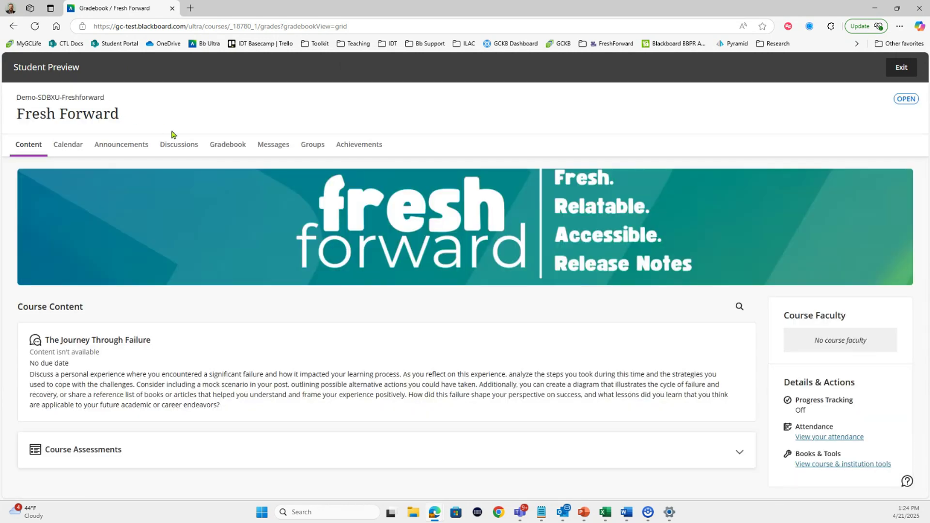
click(225, 145)
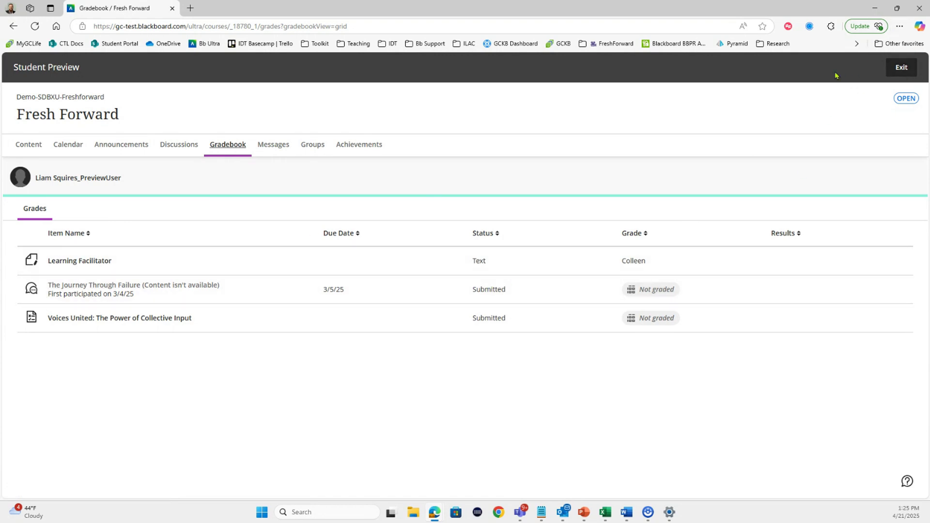
click(892, 72)
click(875, 154)
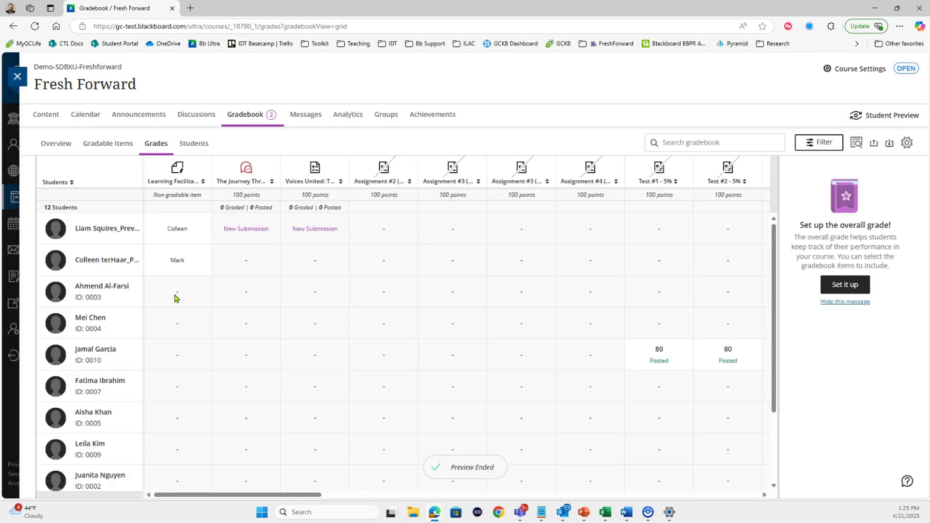
Enter the facilitator's first name in the Learning Facilitator column for the third and fourth students
click(176, 298)
text(colleen)
key(Return)
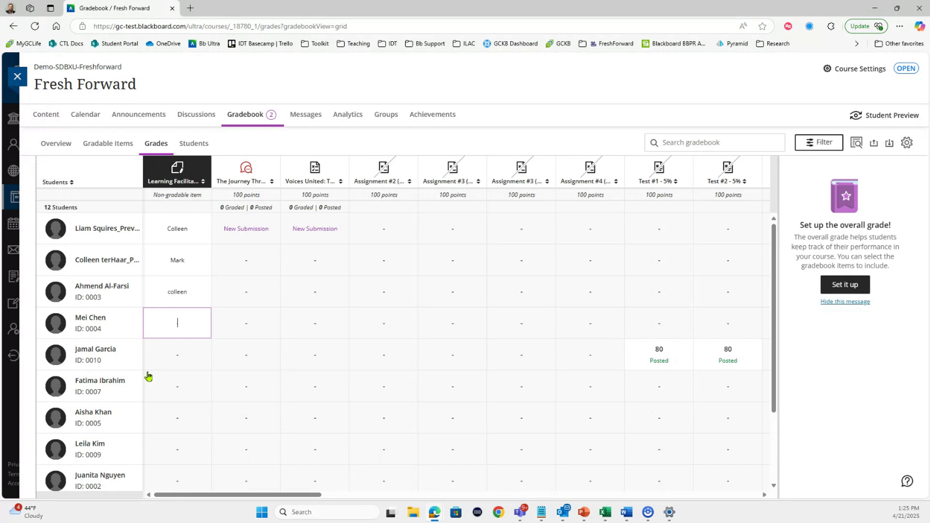
text(orge)
key(Return)
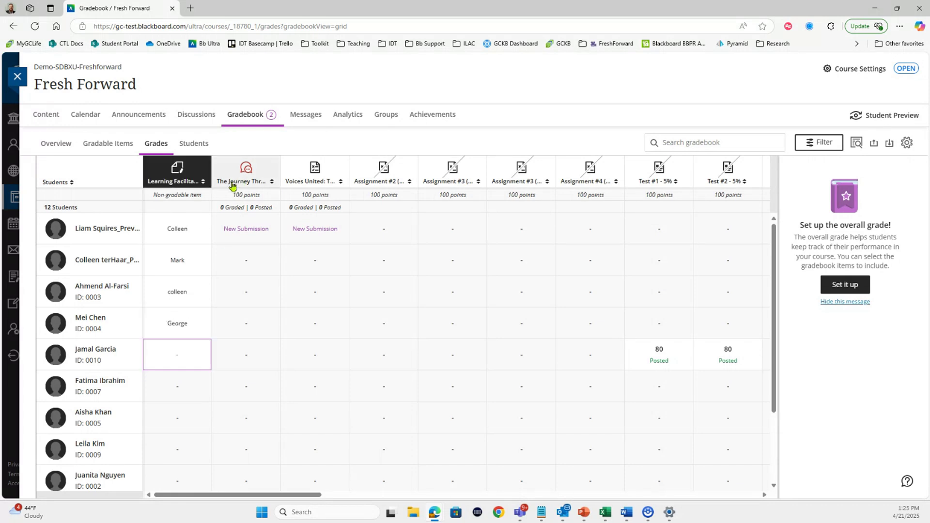
Sort the grades grid in ascending order by Learning Facilitator and review how the students are grouped
click(203, 182)
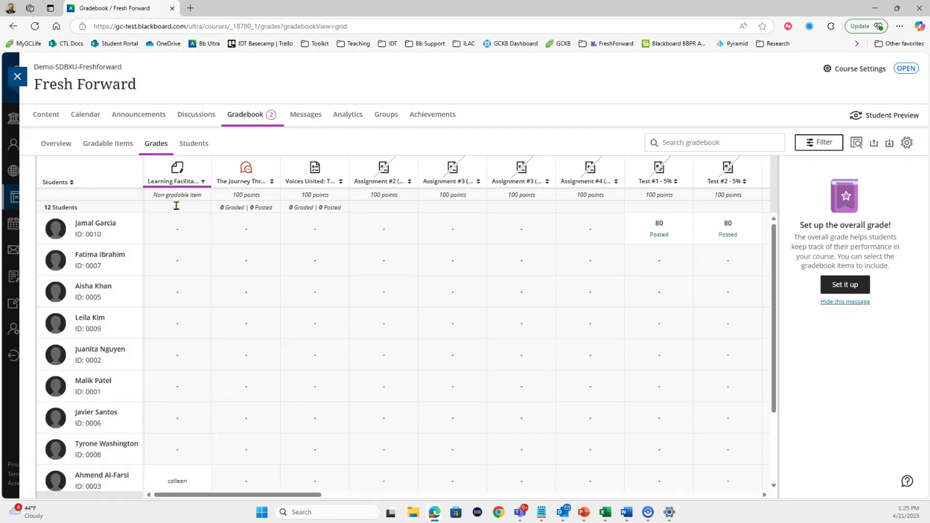
scroll(165, 420, down, 1)
scroll(165, 420, down, 1)
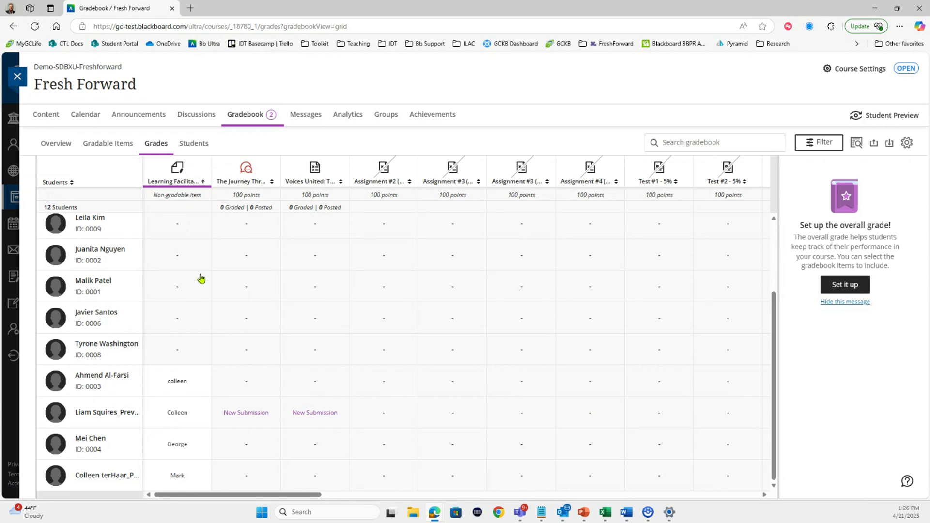
Add a text item named Section directly after The Journey Through Failure in the gradable items list, and save it
click(115, 146)
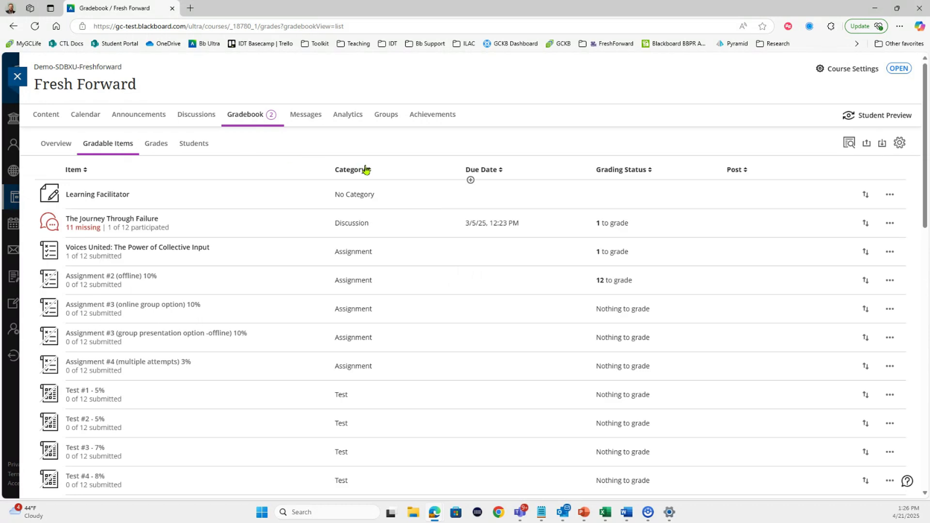
click(155, 144)
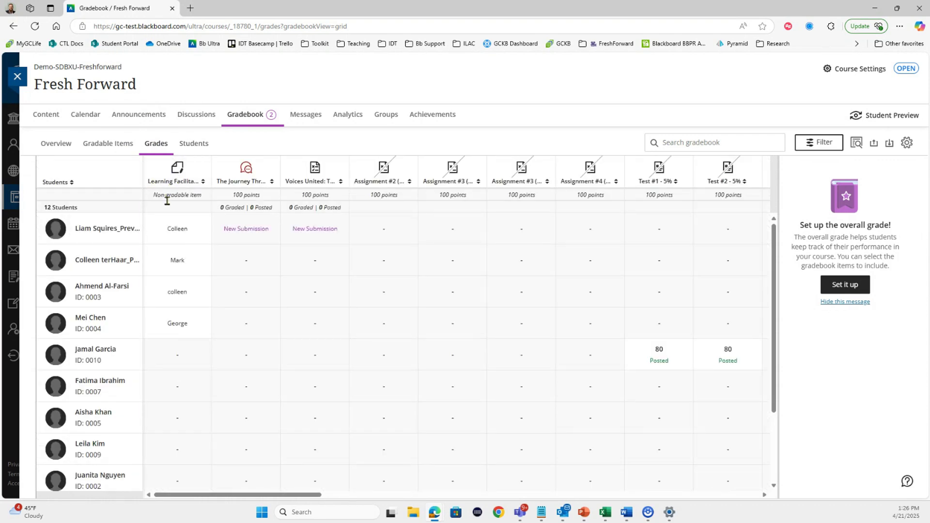
click(106, 146)
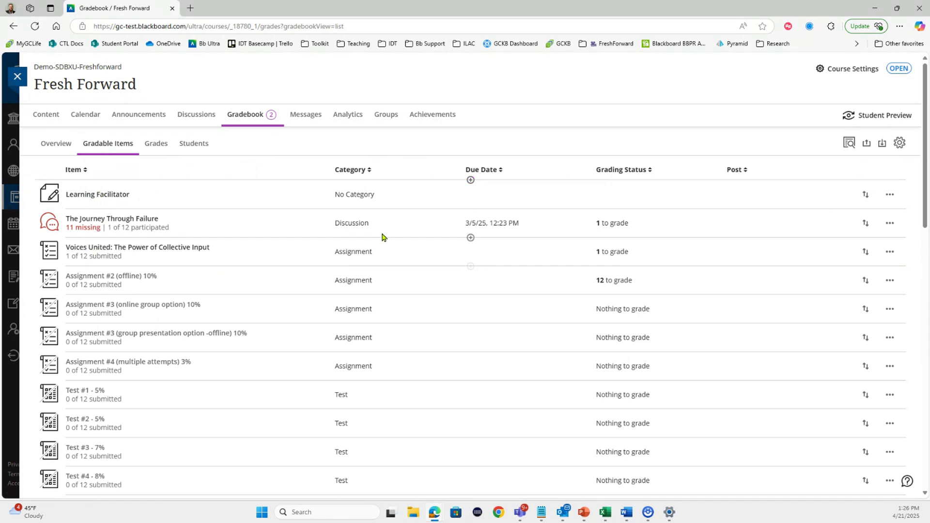
click(470, 237)
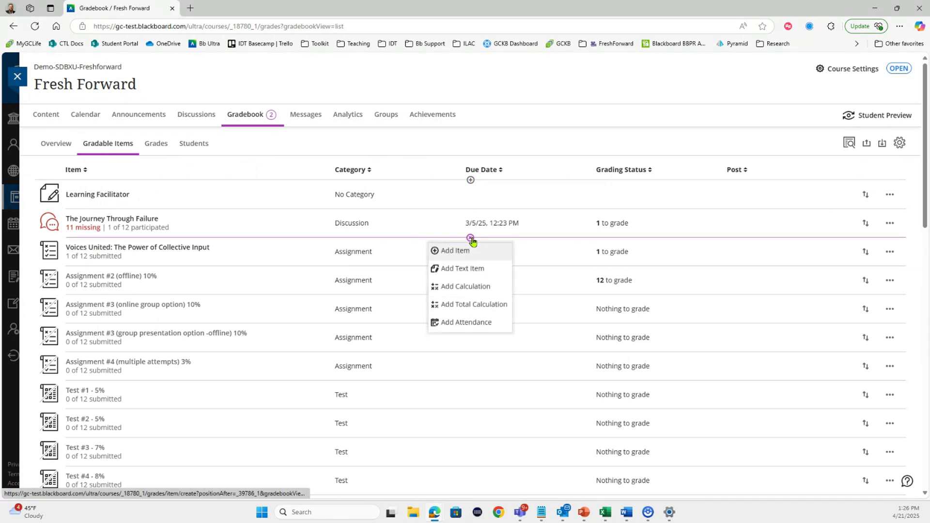
click(463, 269)
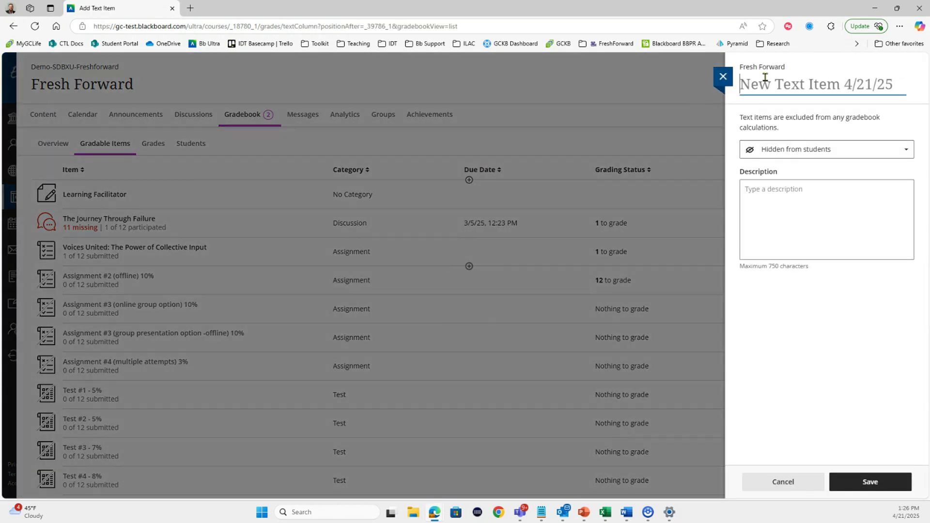
text(Sec)
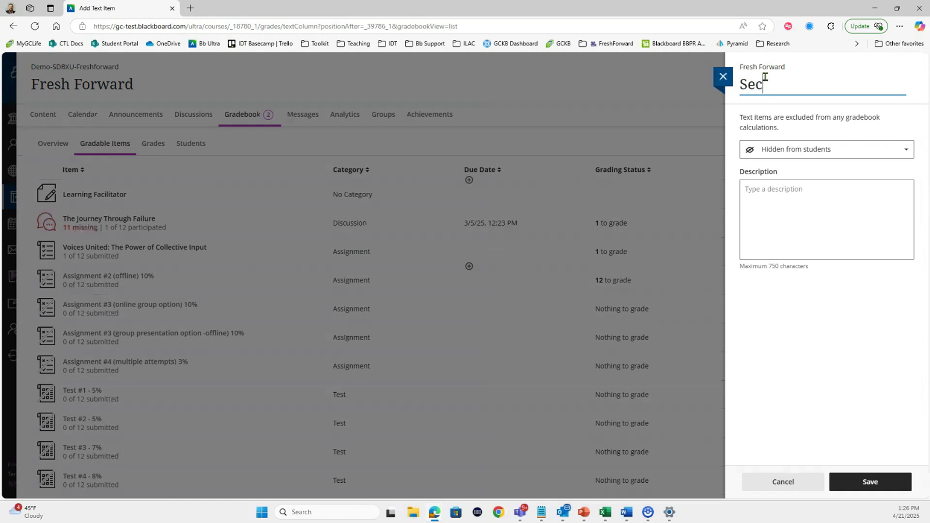
text(tion)
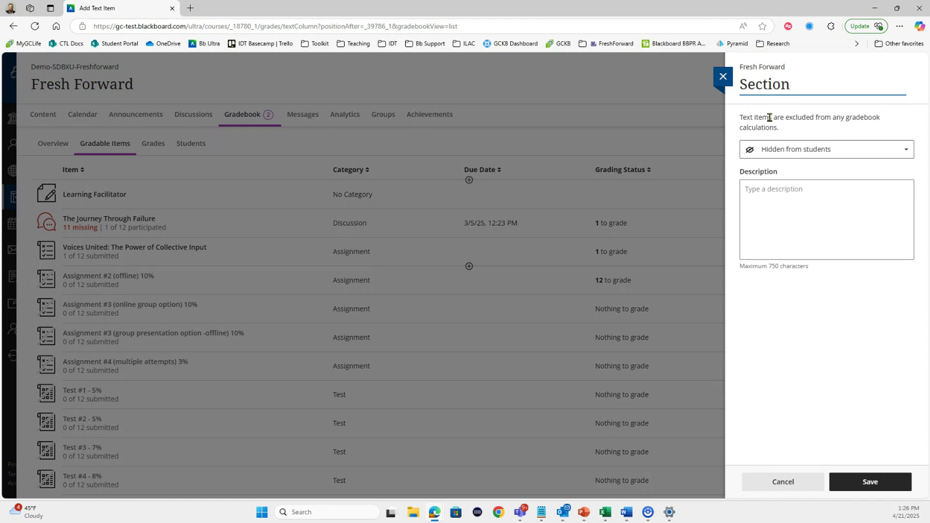
click(871, 483)
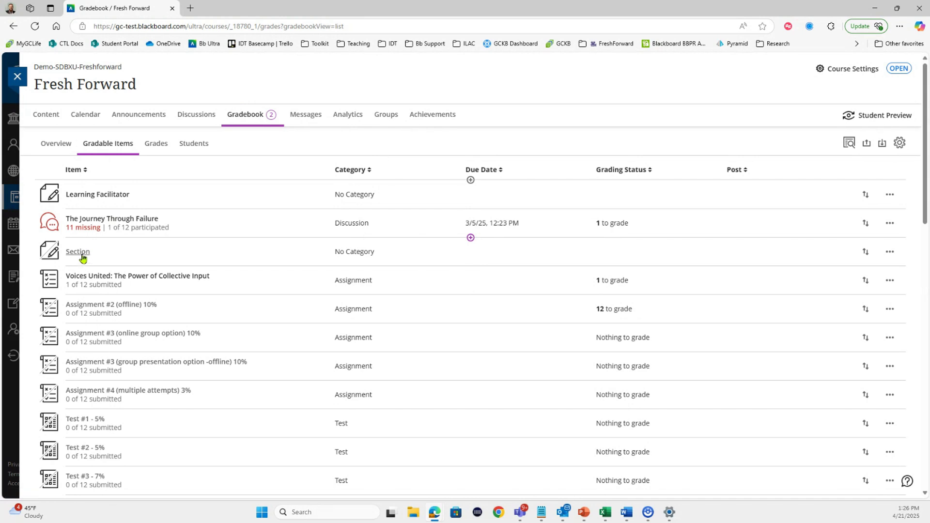
View the per-student text entries of the Section item, and return to the grades grid
click(81, 253)
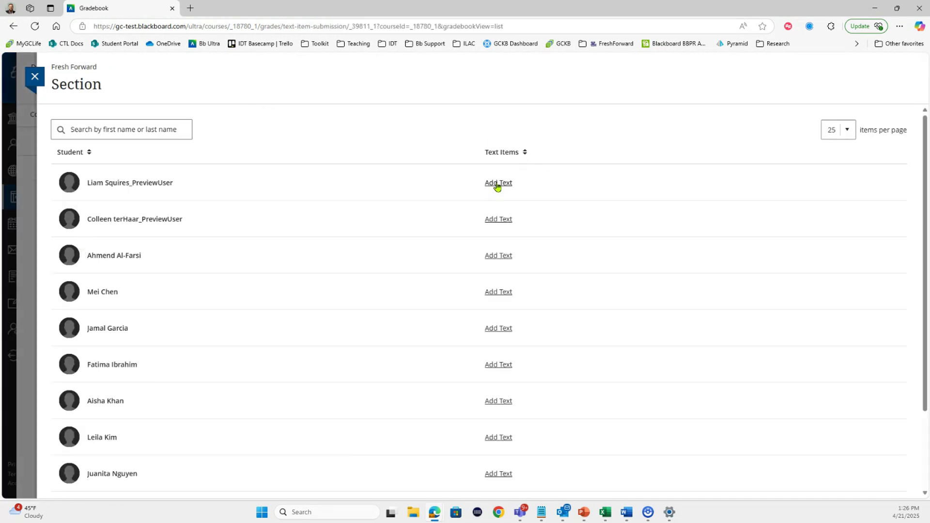
click(35, 76)
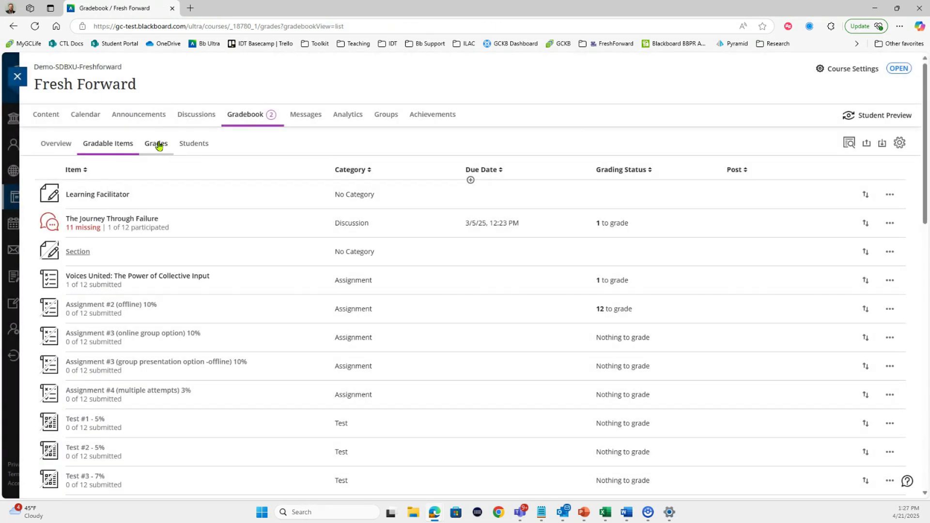
click(159, 145)
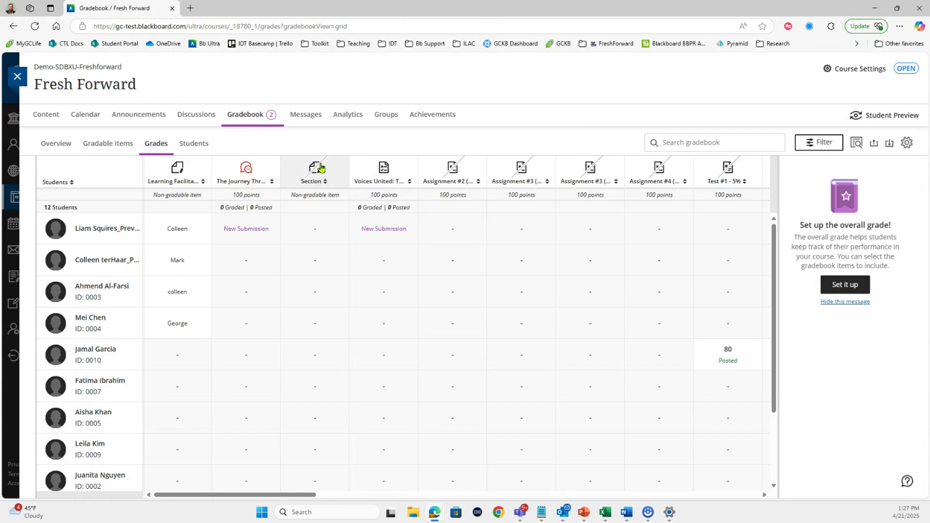
Enter Monday for the first student and Wednesday for the second student in the Section column
click(312, 180)
click(310, 232)
mouse_move(563, 166)
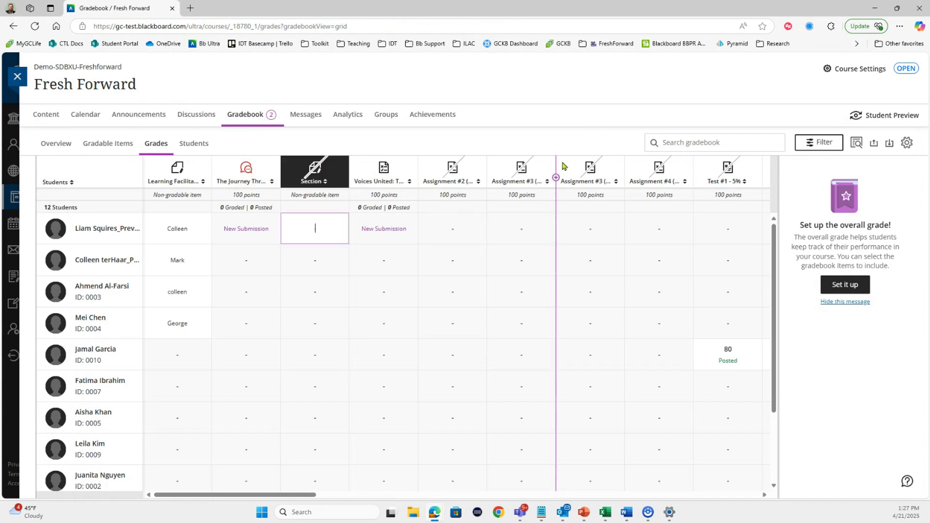
text(Monday)
key(Return)
text(We)
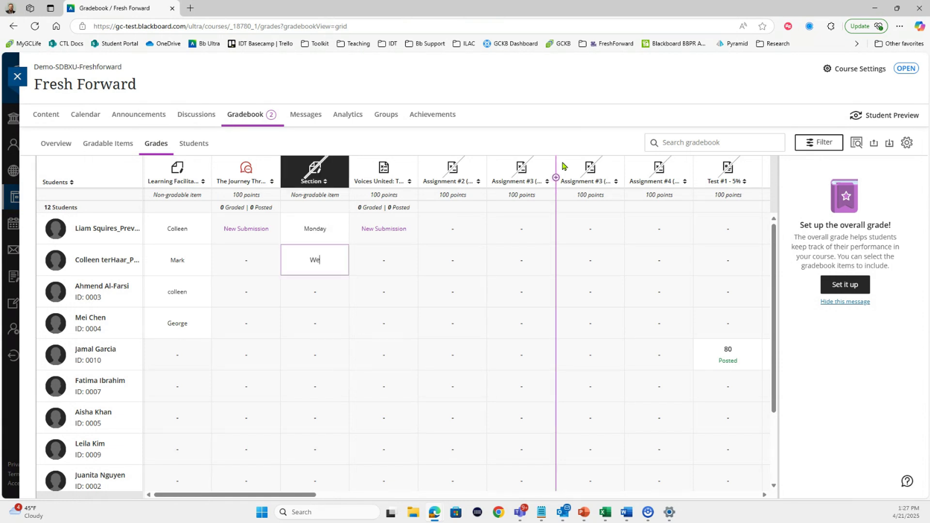
text(dnesday)
key(Return)
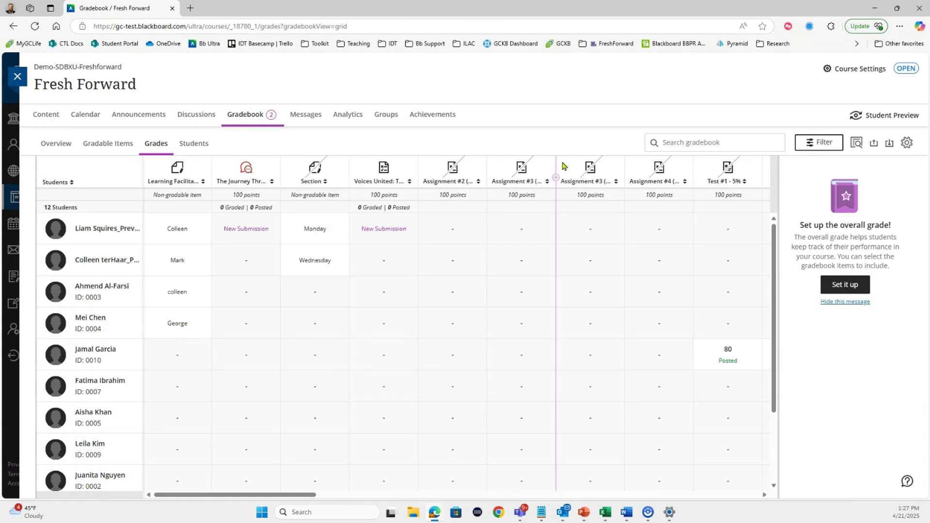
Enter Monday in the Section column for the third and fourth students
text(Monday)
key(Return)
text(Mondat)
key(Return)
key(Up)
key(Return)
key(BackSpace)
text(y)
key(Return)
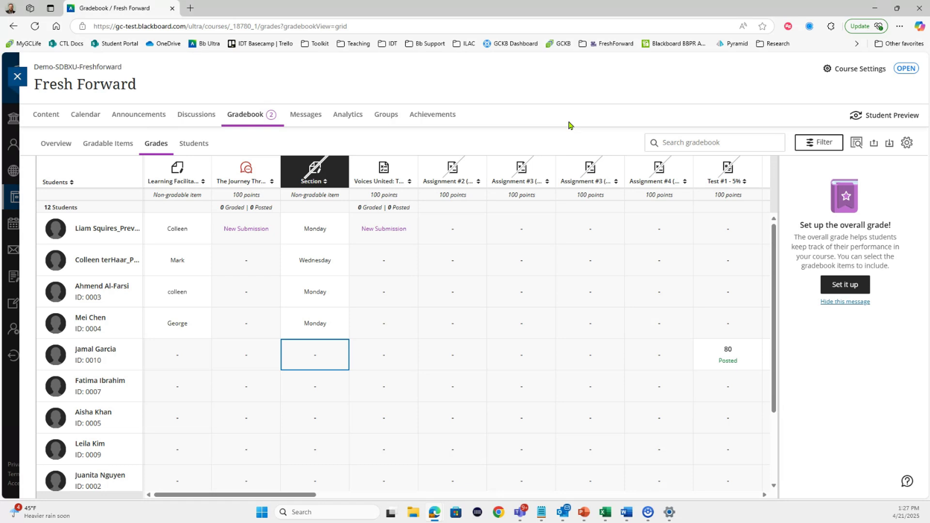
Enter Wednesday for the fifth student and Monday for the sixth student in the Section column
key(Return)
text(Wednesday)
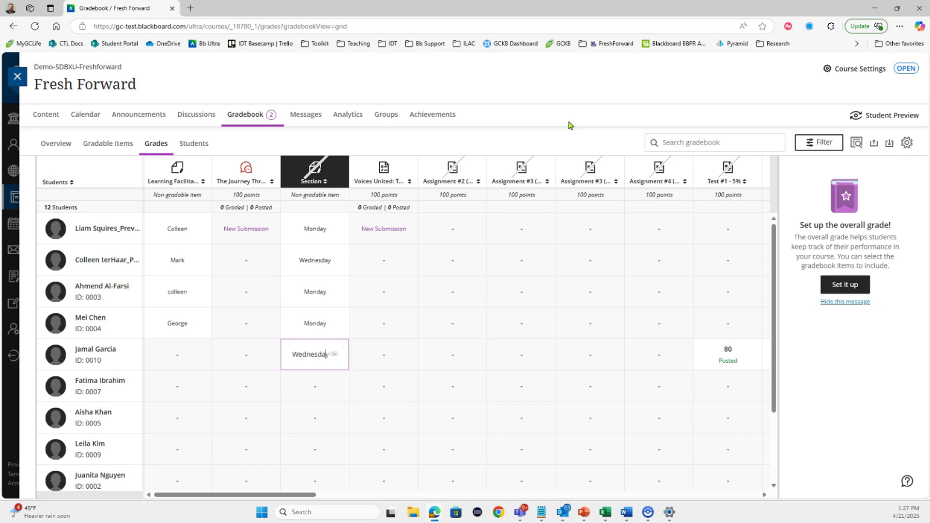
key(Return)
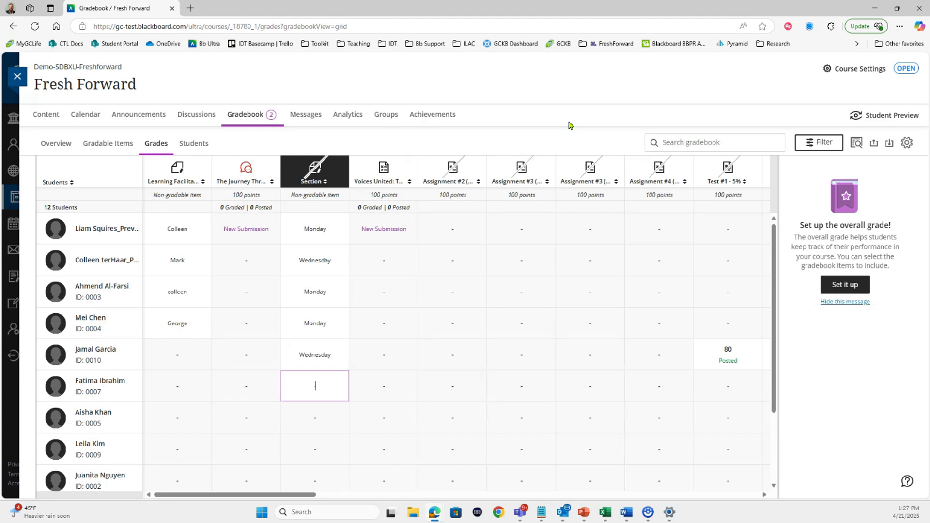
text(Mondat)
key(Return)
key(Up)
key(Return)
key(BackSpace)
text(y)
key(Return)
Enter Wednesday in the Section column for the seventh and eighth students
key(Right)
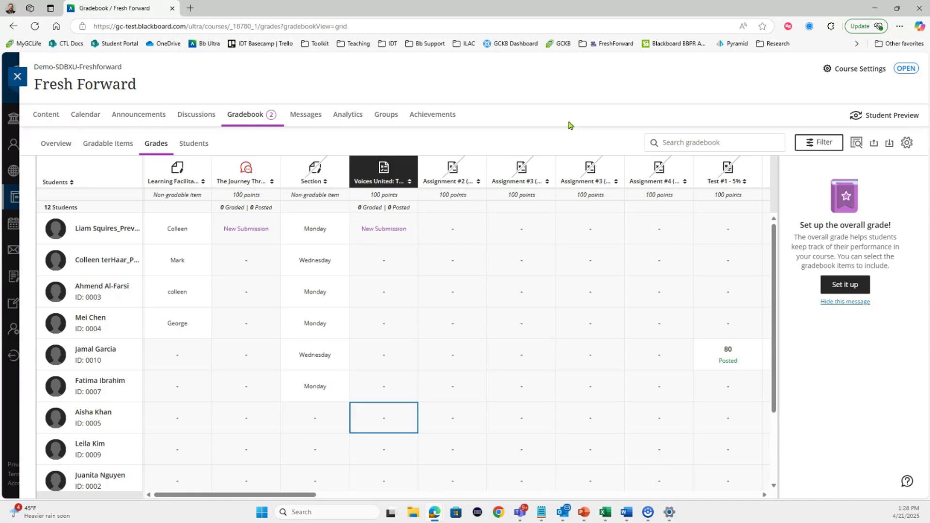
key(Left)
key(Down)
key(Up)
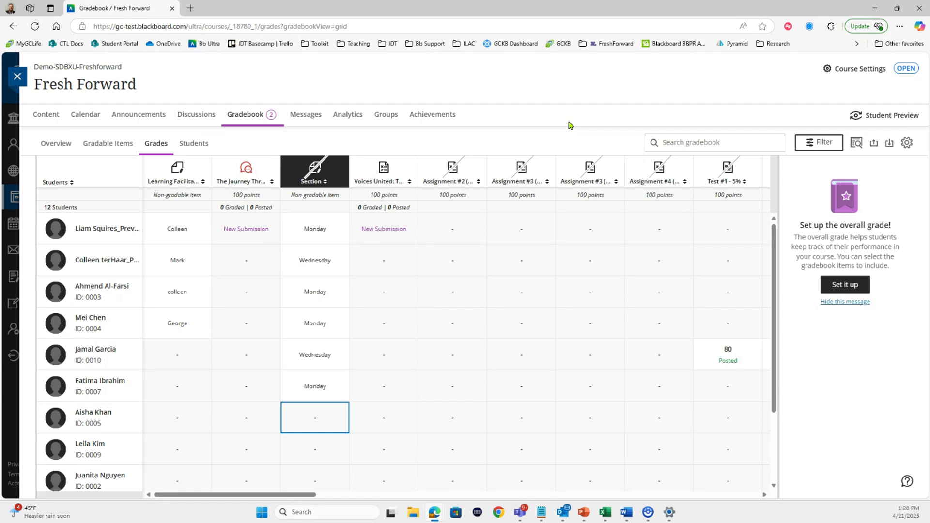
key(Return)
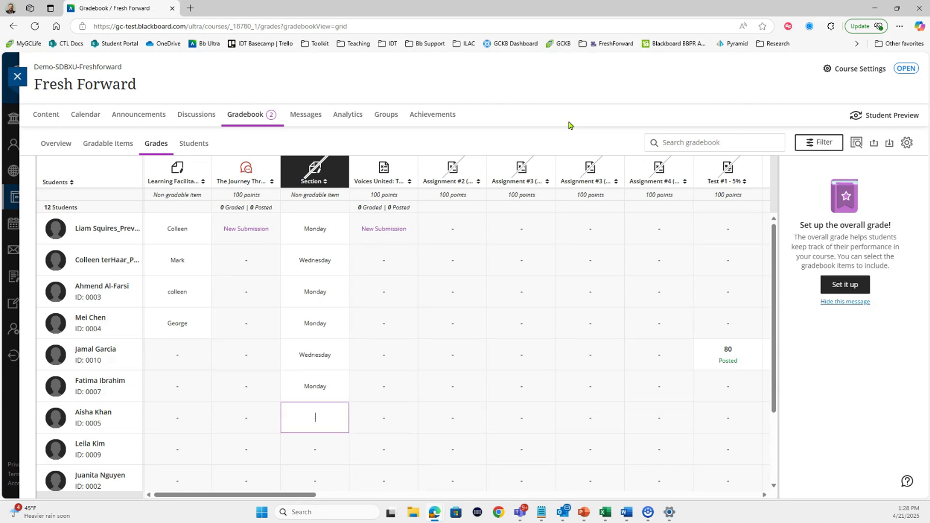
text(Wednesday)
key(Return)
text(Wednesay)
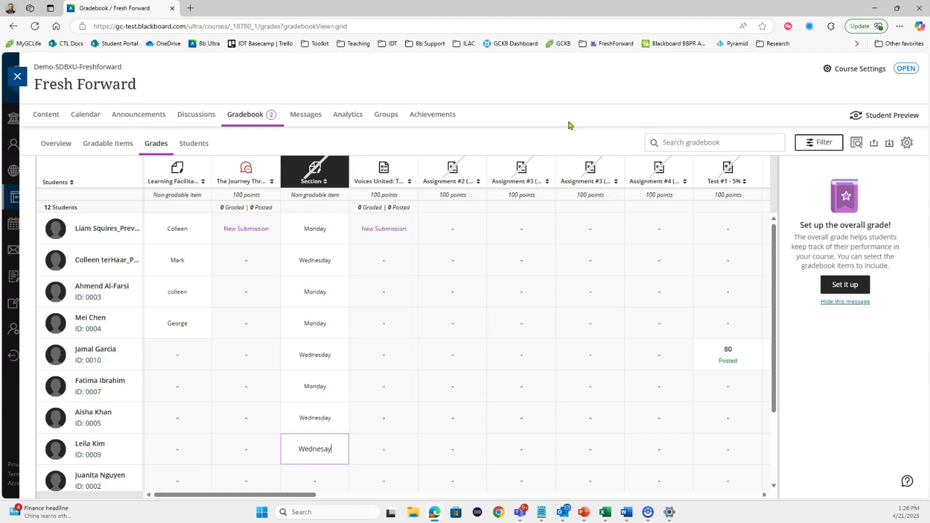
key(Return)
key(Up)
key(Return)
key(Left)
key(Left)
text(d)
key(Return)
Fill in the Section column with Monday for the ninth, tenth and twelfth students and Wednesday for the eleventh
text(Monday)
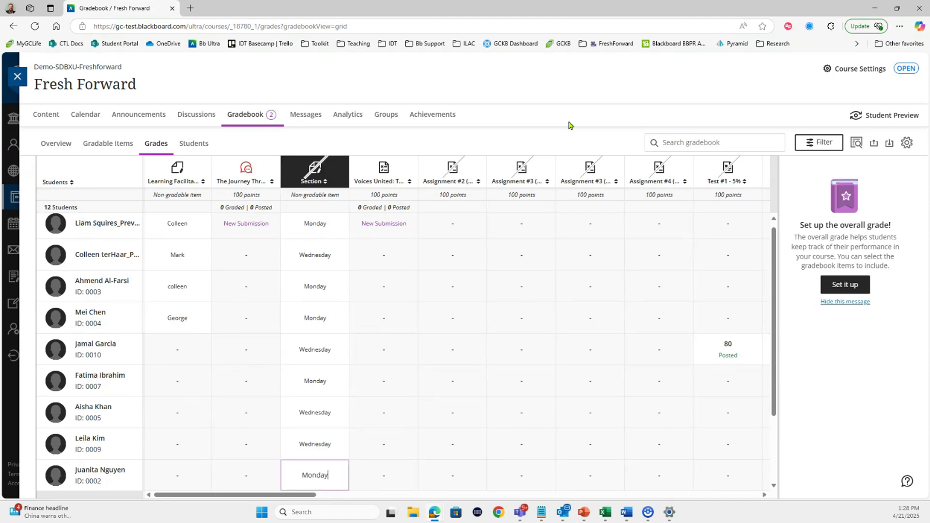
key(Return)
text(Monday)
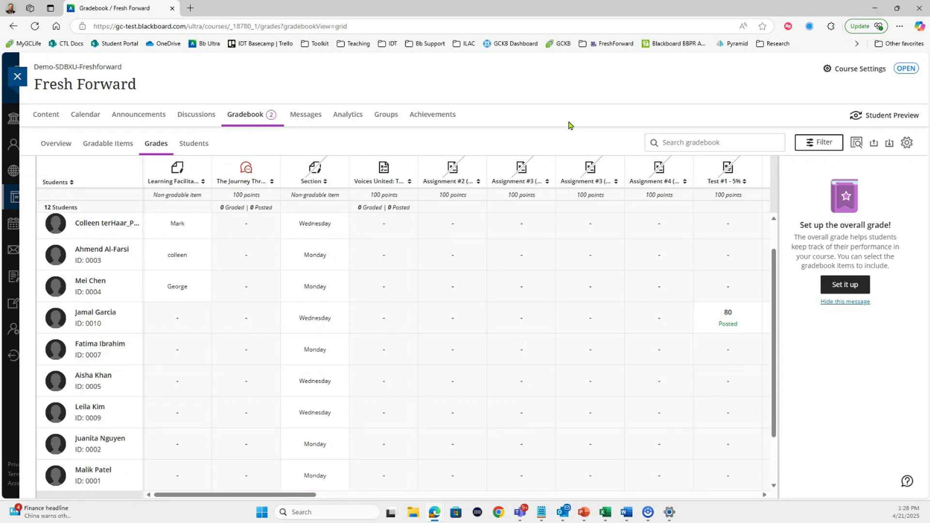
key(Return)
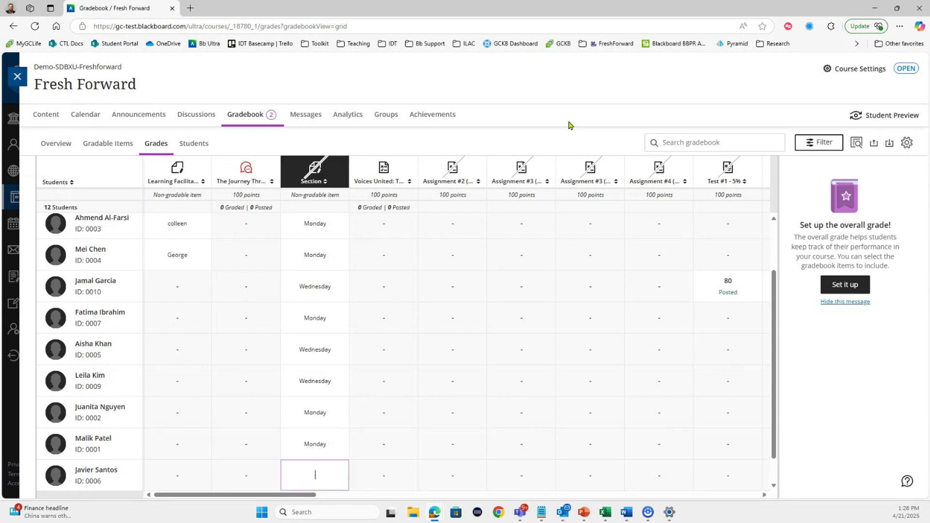
text(Wednesday)
key(Return)
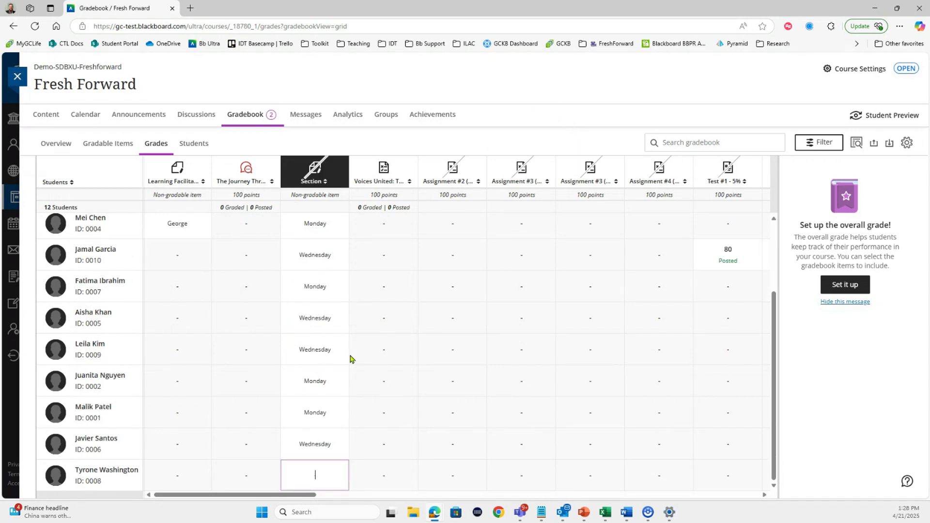
text(Monday)
key(Return)
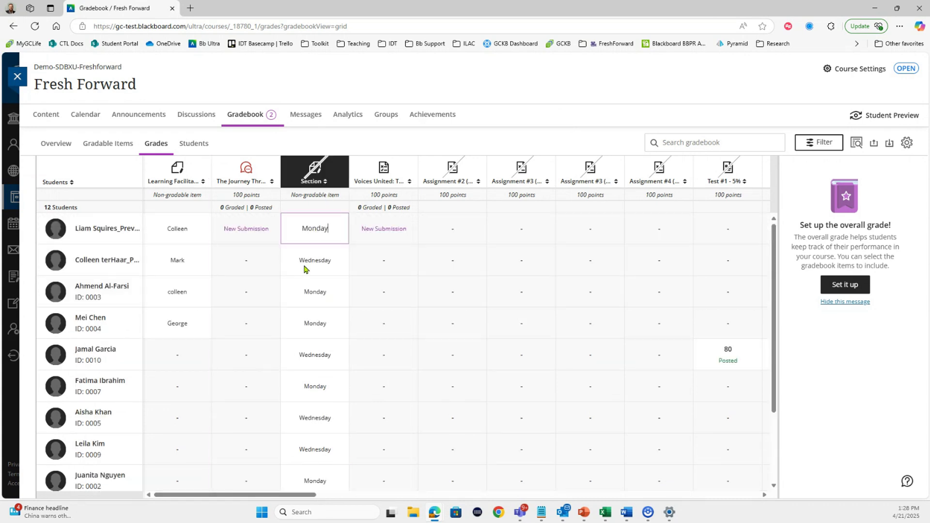
click(364, 141)
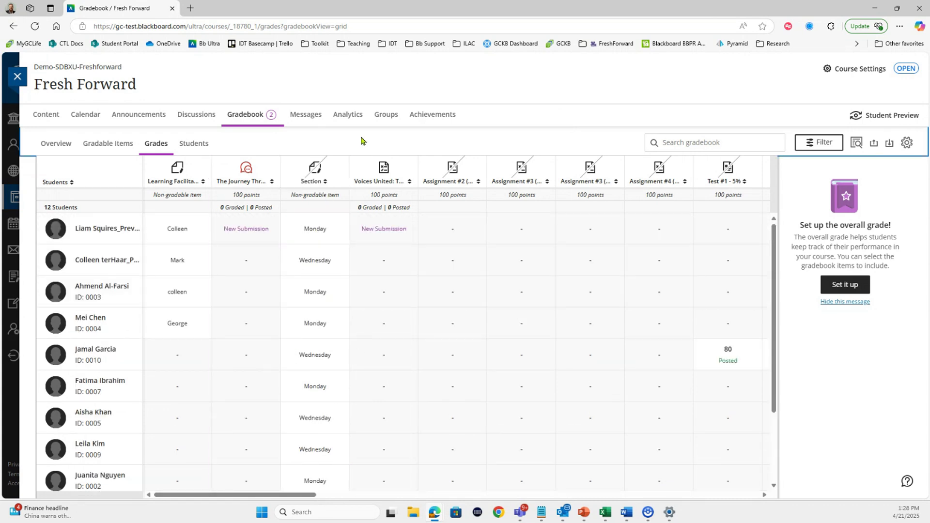
Sort the grades grid in ascending order by Section and review how the students are grouped
click(322, 183)
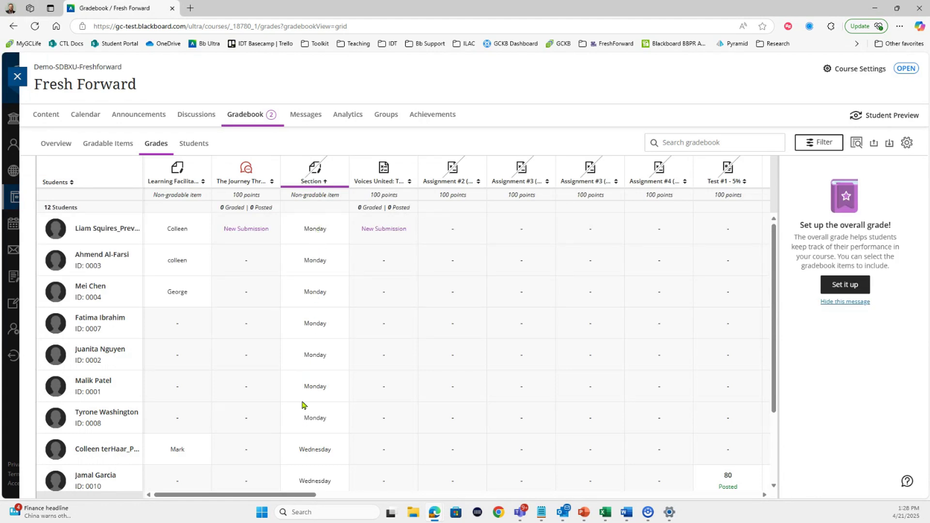
scroll(303, 408, down, 3)
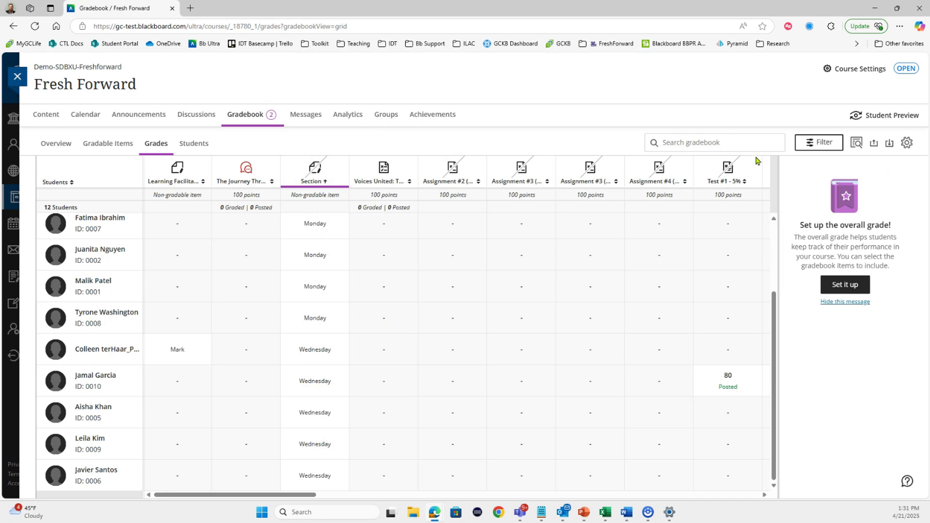
Search the gradebook for Monday, and clear the search
click(729, 141)
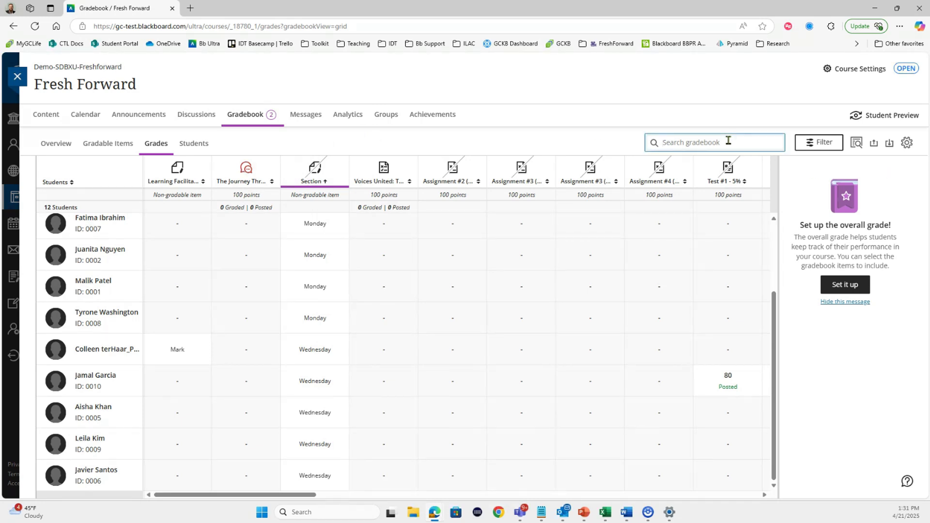
text(Monday)
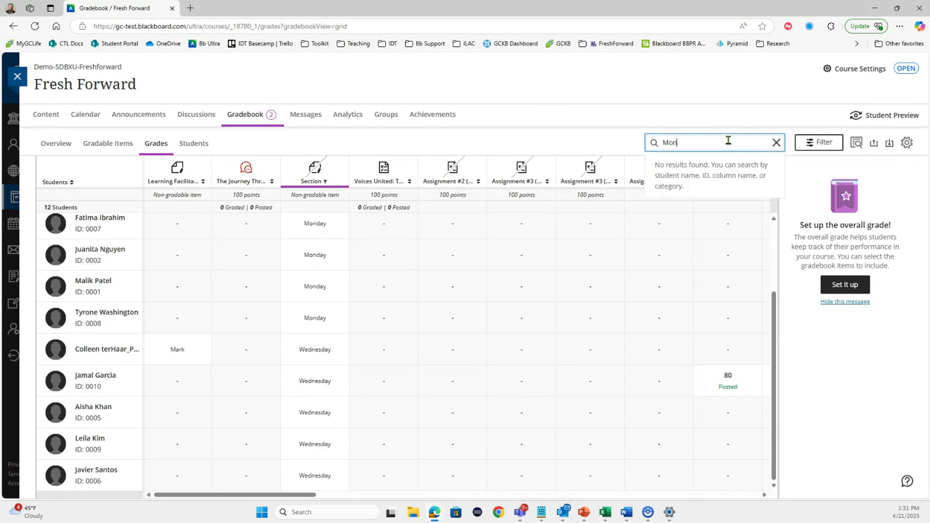
key(BackSpace)
key(ctrl+a)
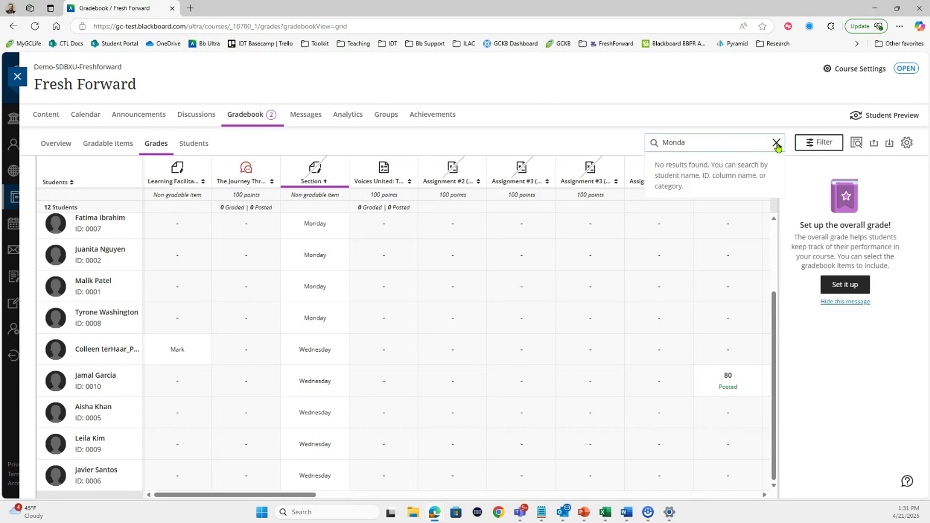
click(776, 142)
Open the gradebook filters and select Section as the gradable item to filter by
click(810, 143)
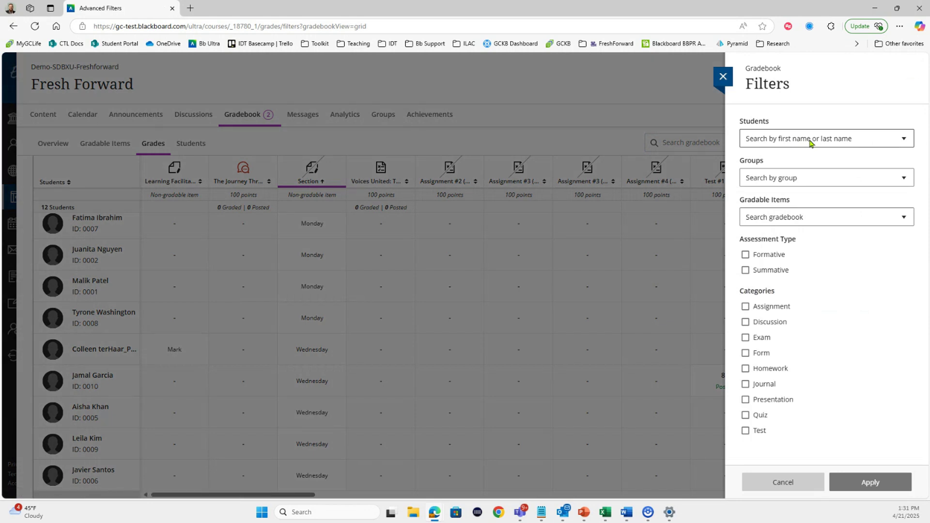
click(771, 219)
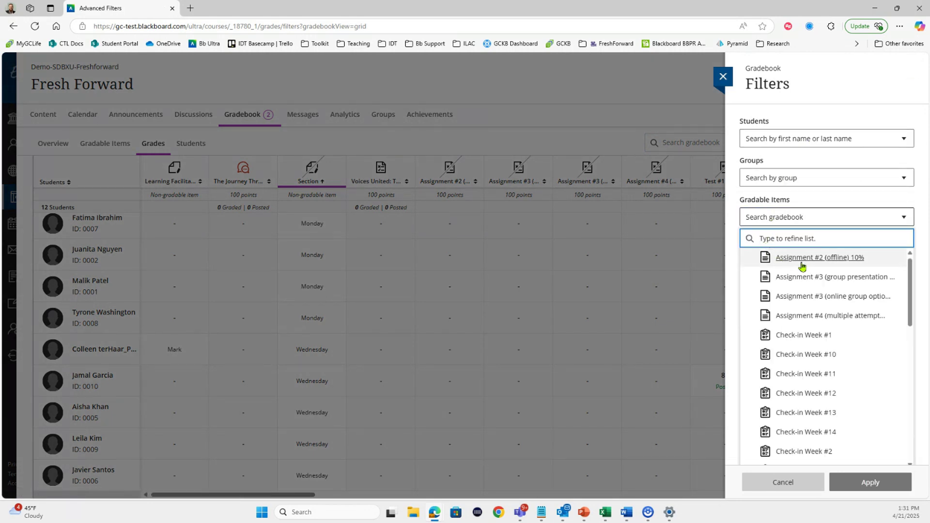
scroll(813, 273, down, 5)
scroll(813, 273, down, 3)
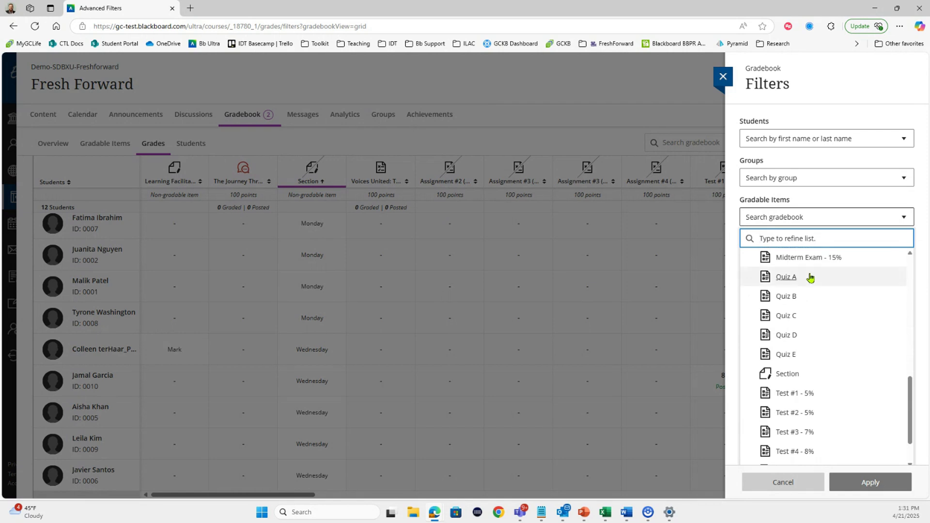
scroll(843, 426, up, 3)
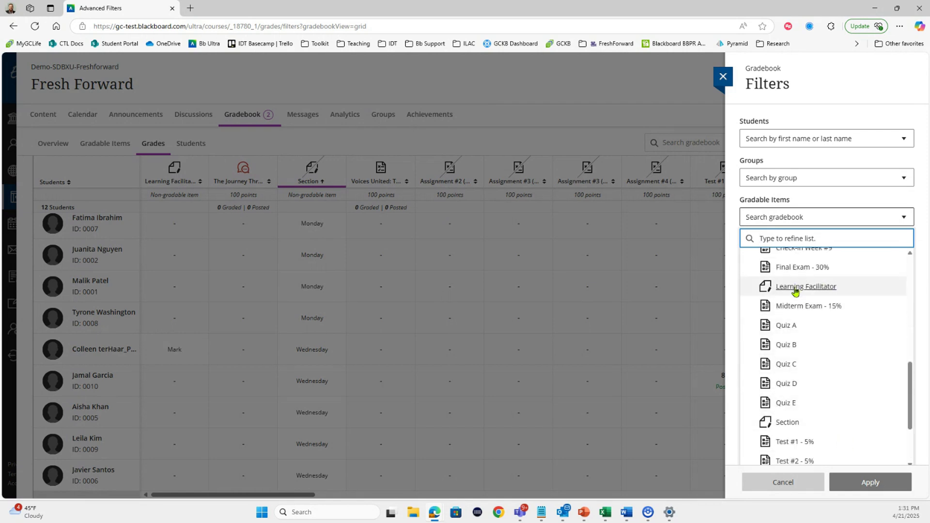
click(781, 426)
click(781, 424)
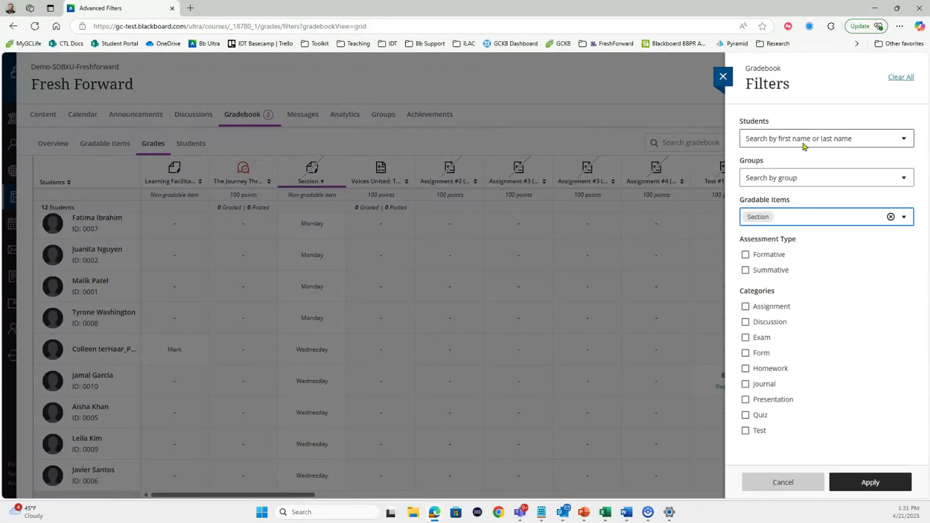
Add Assignment #2 (offline) 10% to the gradable items filter, and clear all selected items
click(818, 221)
click(802, 259)
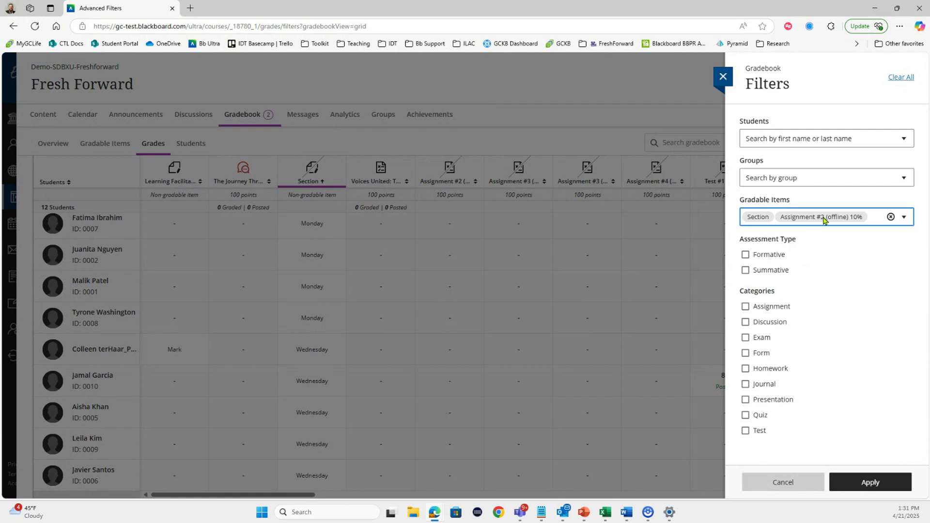
click(890, 217)
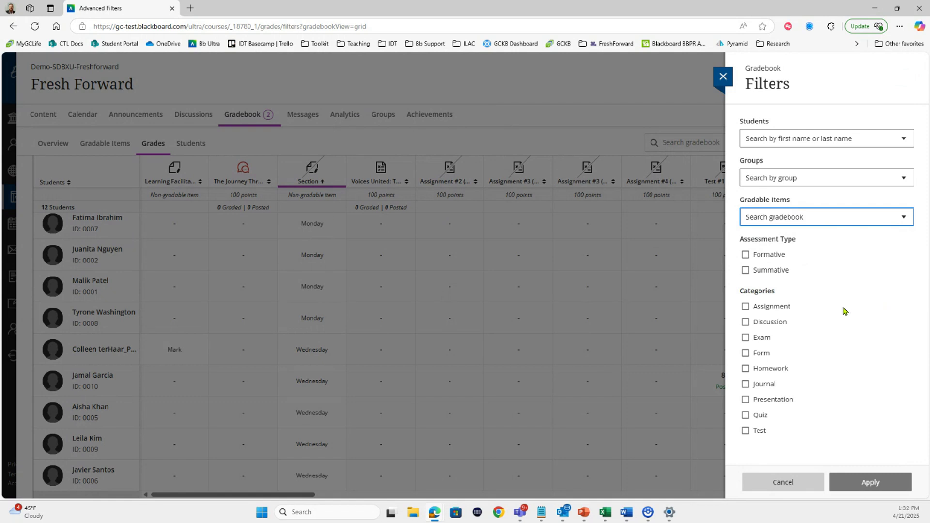
Filter the grades grid to the Section item only, and remove that filter
click(771, 217)
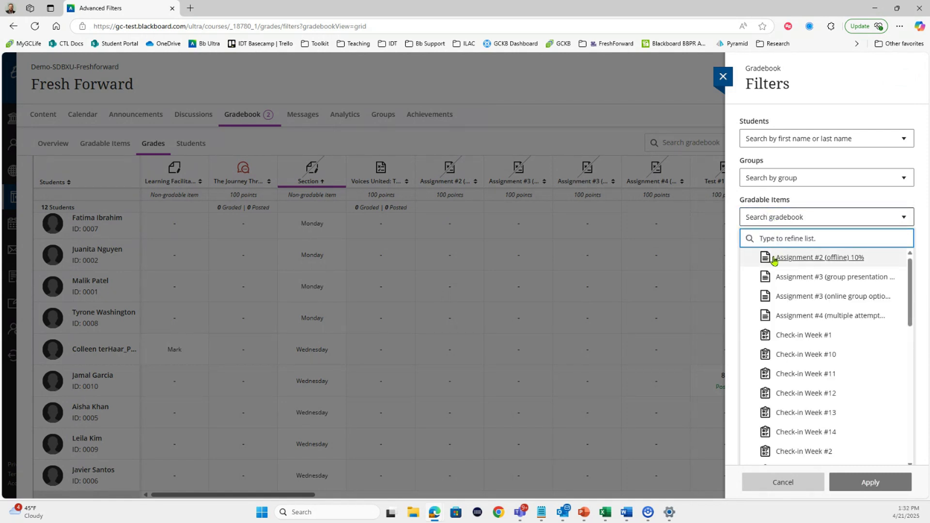
scroll(768, 332, down, 7)
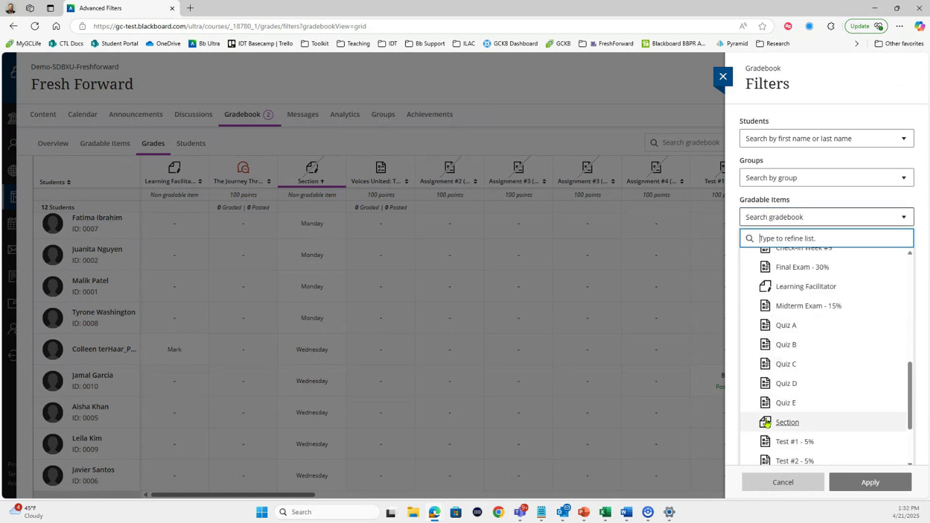
click(766, 422)
click(871, 489)
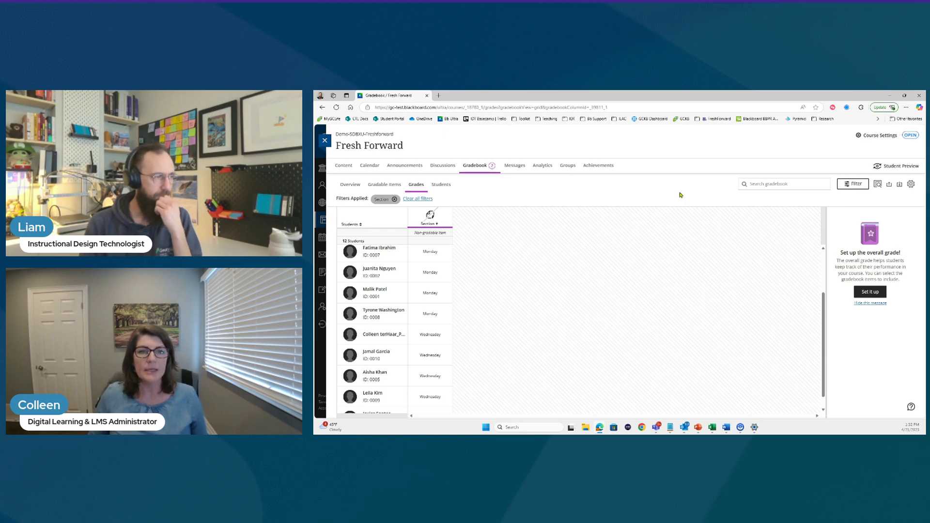
click(394, 200)
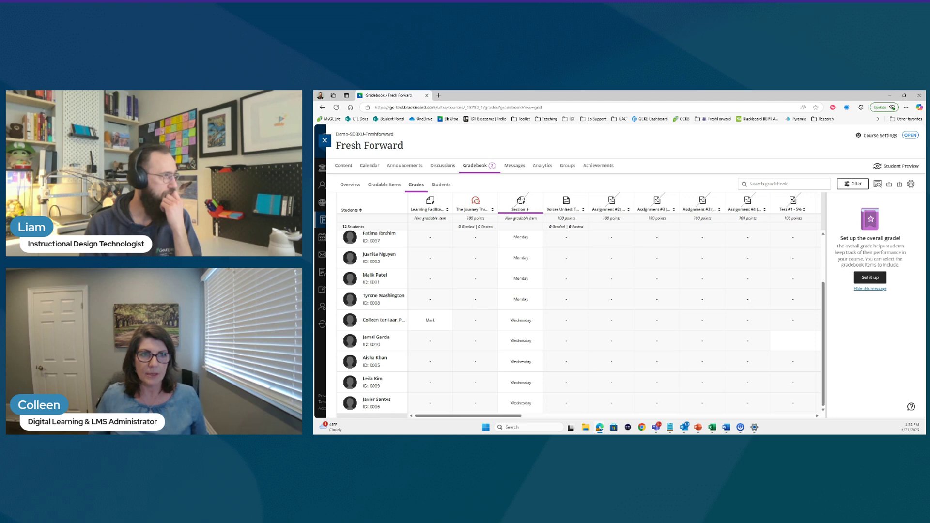
key(alt+Tab)
key(Right)
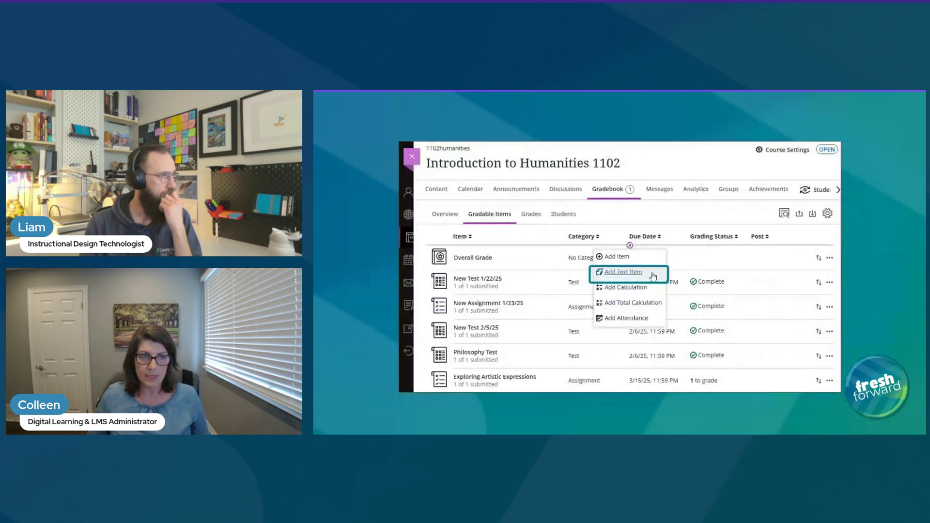